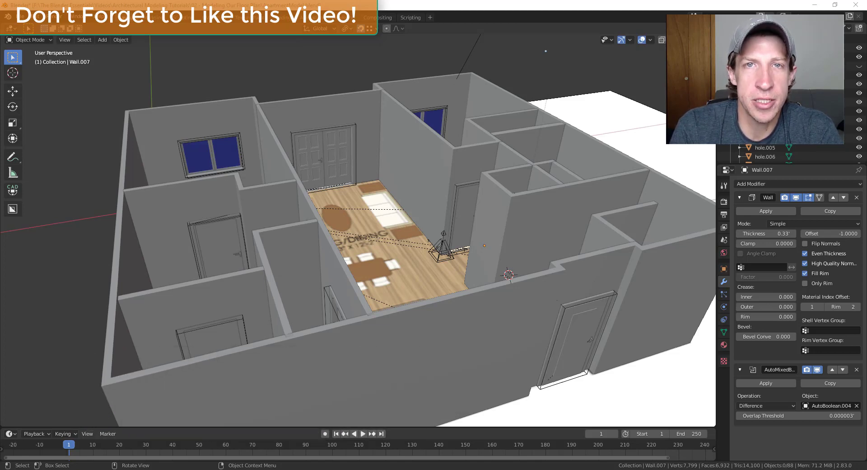
Step: Examine the apartment model's walls, doors and windows from above, over the floor plan image
mouse_move(443, 265)
middle_down()
mouse_move(454, 264)
mouse_move(448, 273)
middle_up()
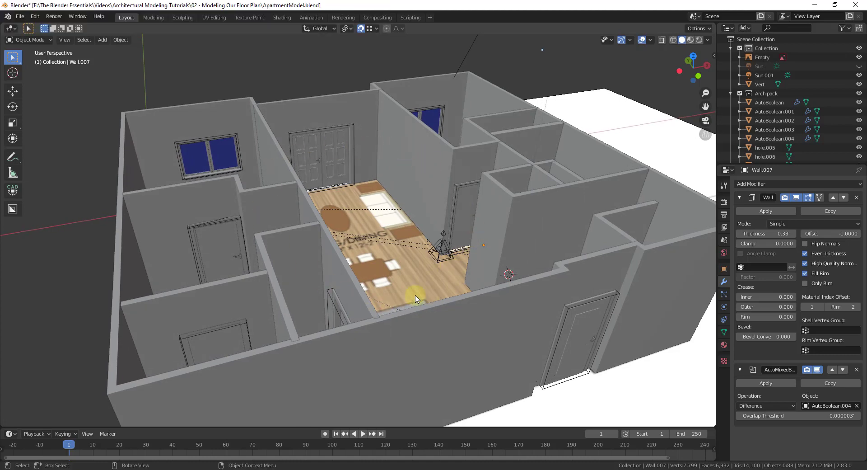
scroll(416, 298, down, 5)
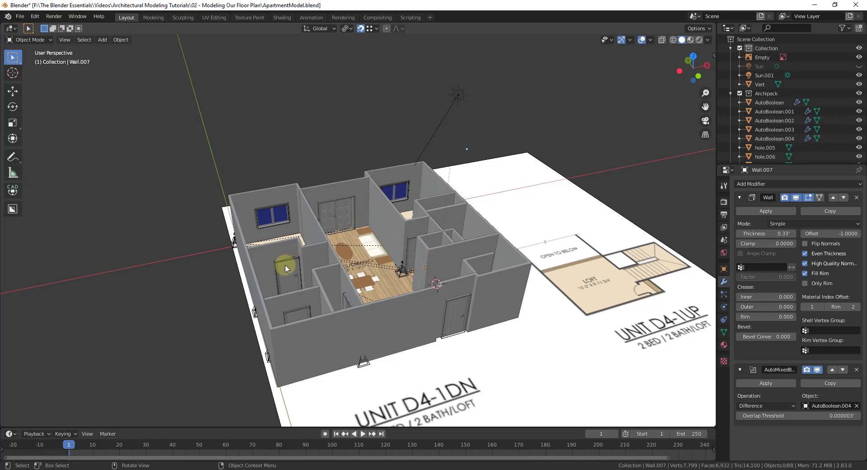
scroll(288, 269, up, 1)
scroll(288, 269, up, 2)
scroll(344, 262, down, 2)
scroll(343, 262, up, 2)
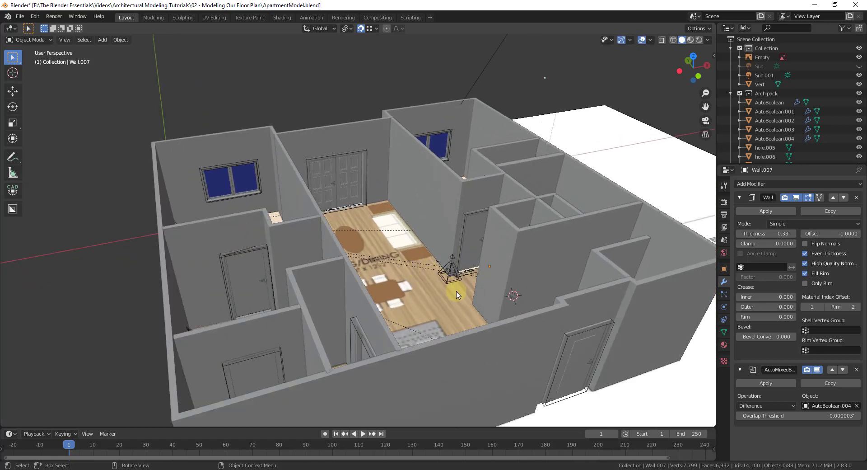
middle_drag(502, 300, 429, 303)
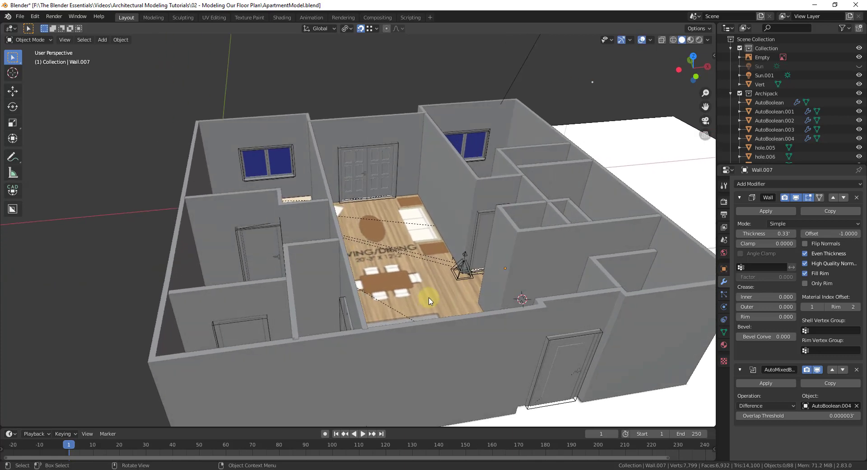
scroll(447, 299, down, 1)
scroll(316, 282, down, 1)
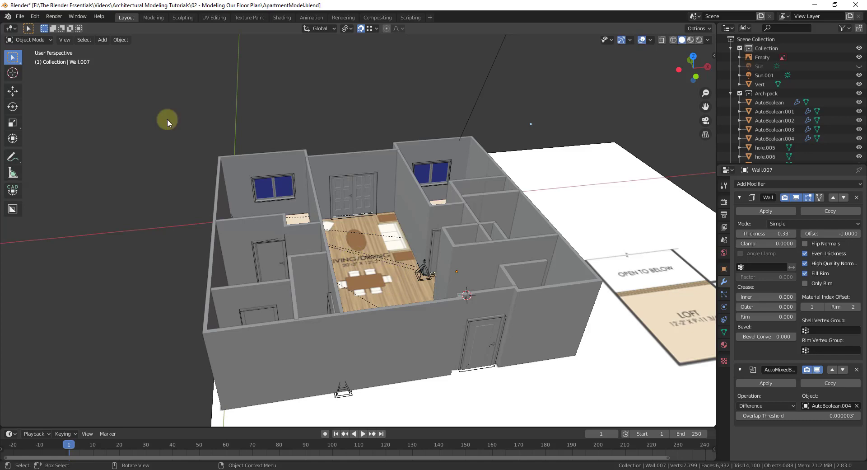
Step: Search the add-on preferences for "archi" to check whether Archipack is enabled, and close the preferences
click(35, 17)
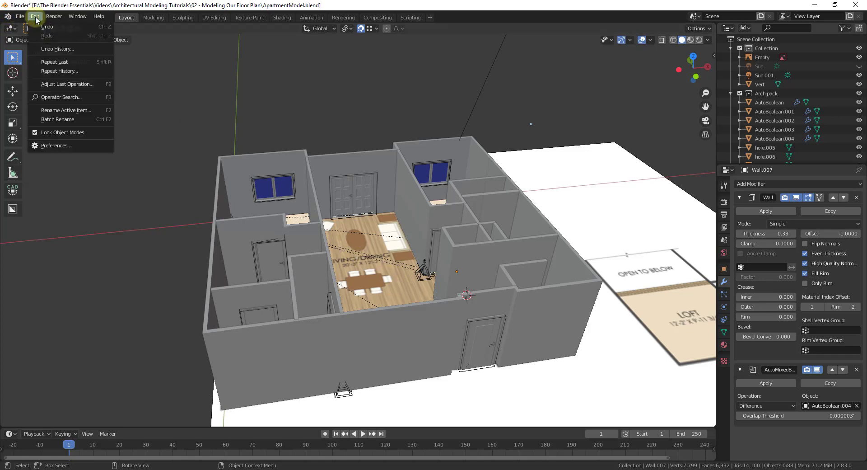
click(62, 146)
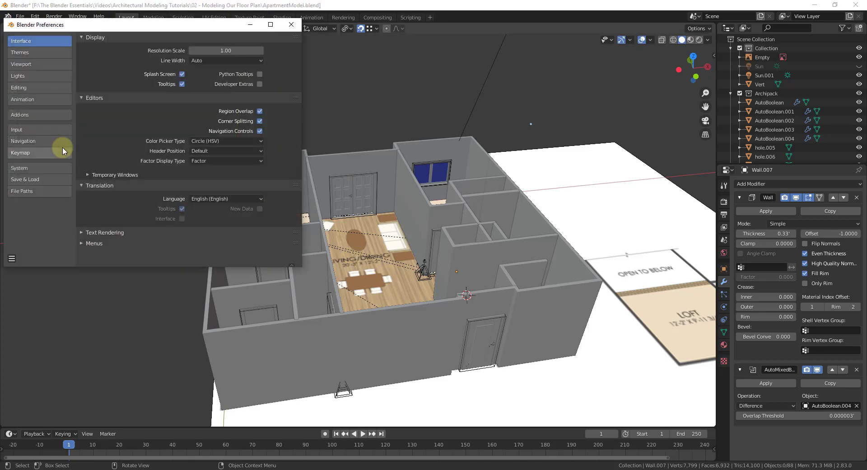
click(26, 115)
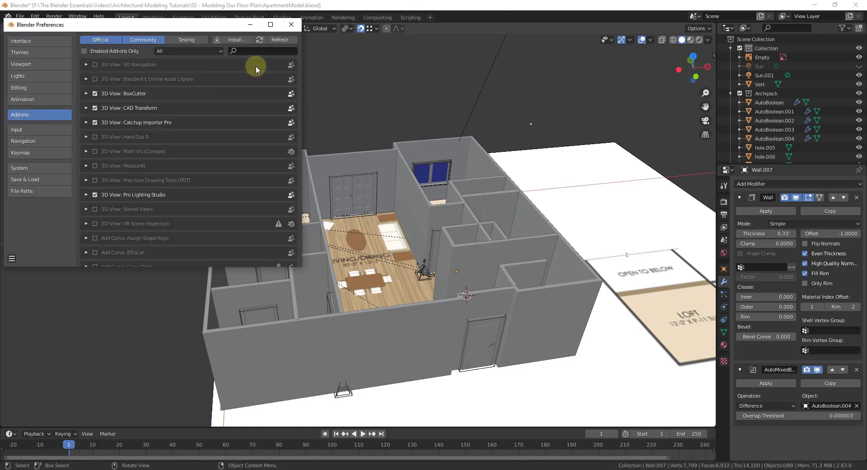
click(257, 50)
text(archi)
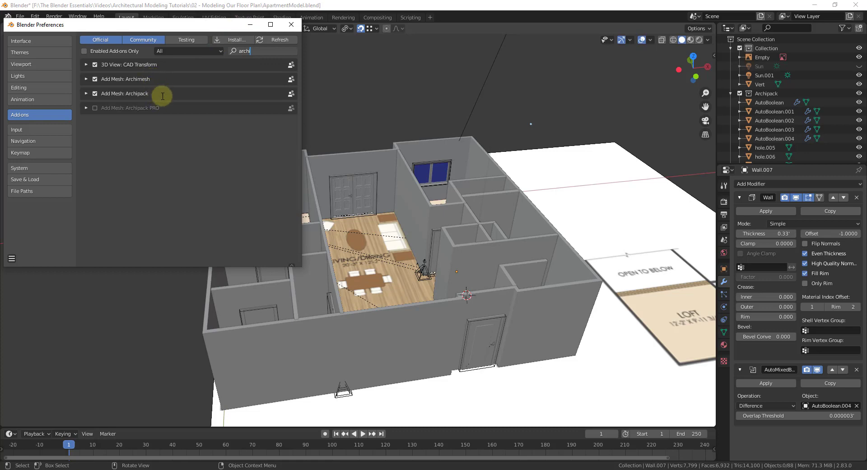
click(292, 25)
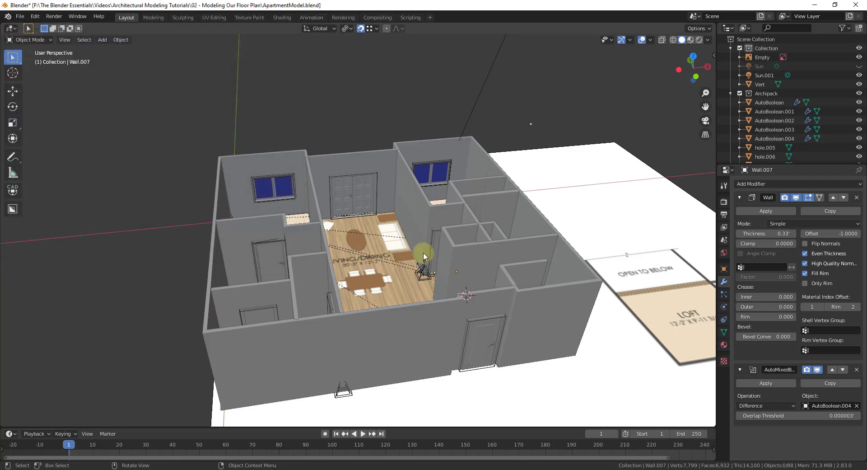
Step: Show the 3D viewport's sidebar with the Archipack object creation tools
middle_drag(413, 239, 427, 249)
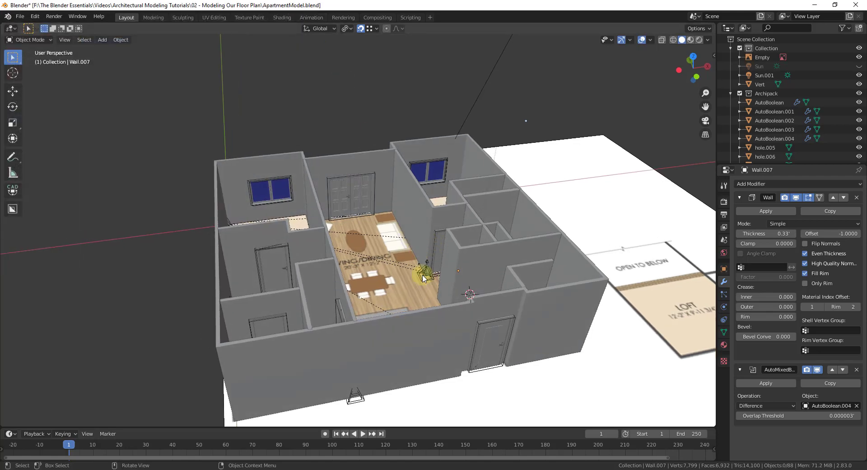
middle_drag(361, 323, 416, 339)
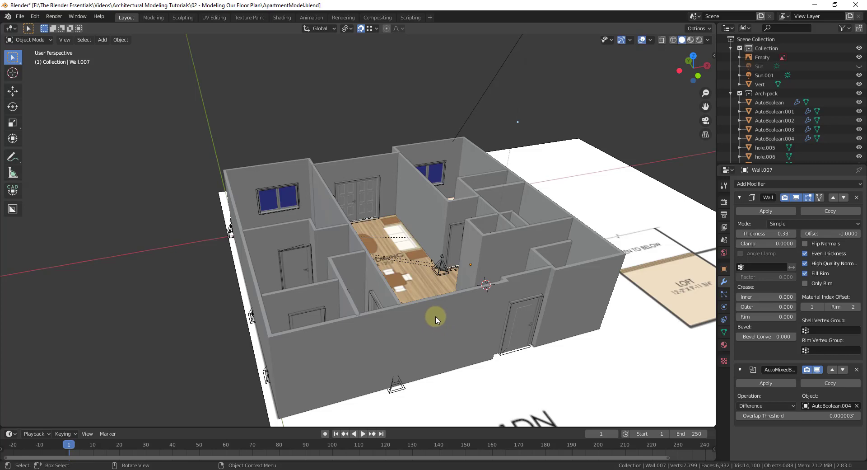
middle_drag(400, 307, 456, 320)
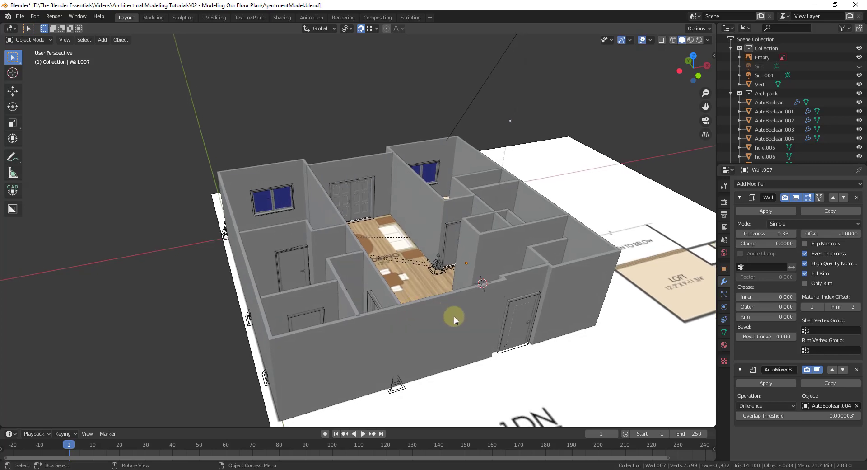
key(n)
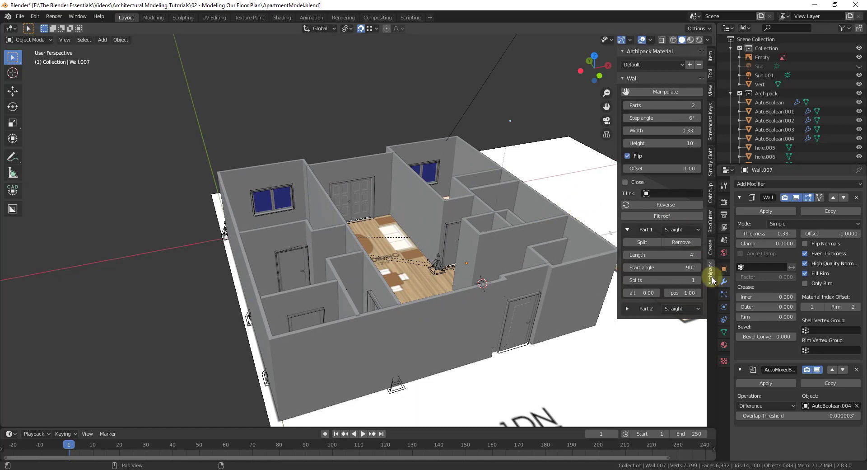
click(711, 247)
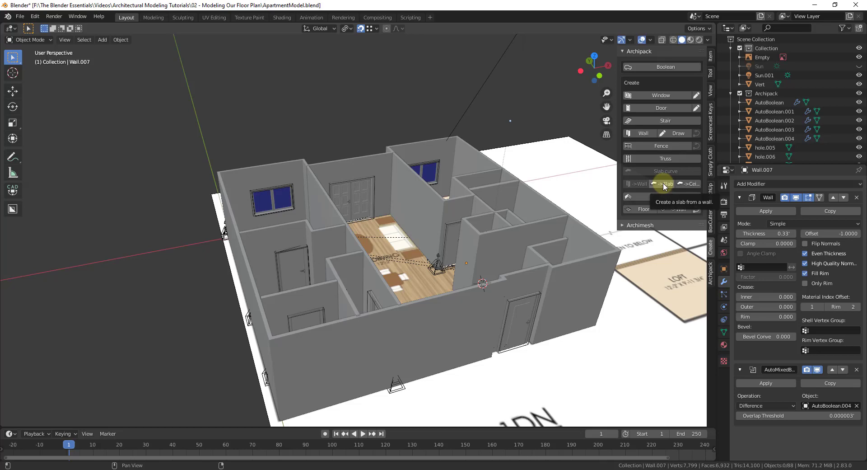
Step: Create an Archipack slab from the apartment's exterior wall
click(450, 324)
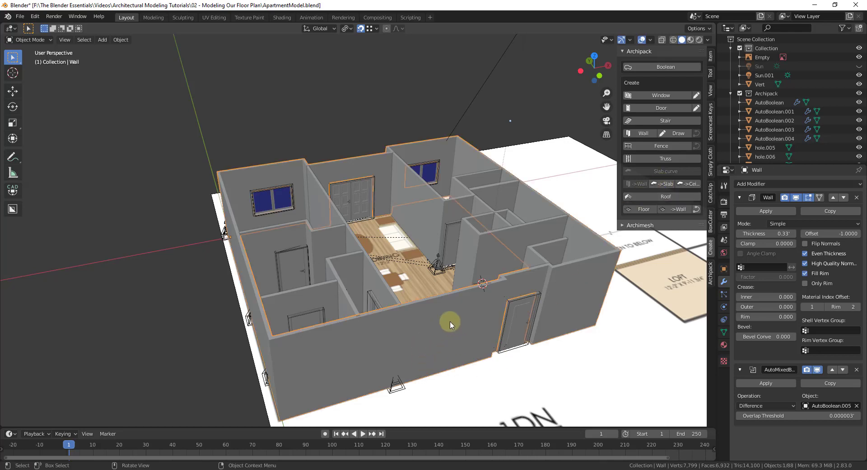
middle_drag(468, 296, 504, 262)
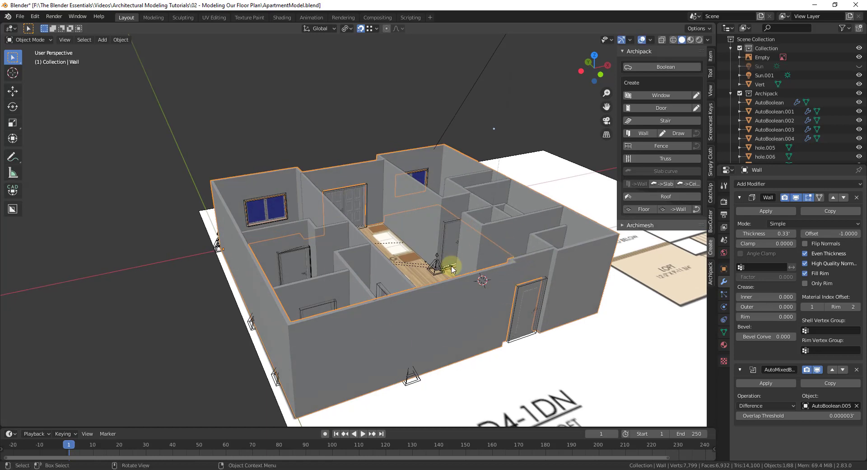
click(660, 183)
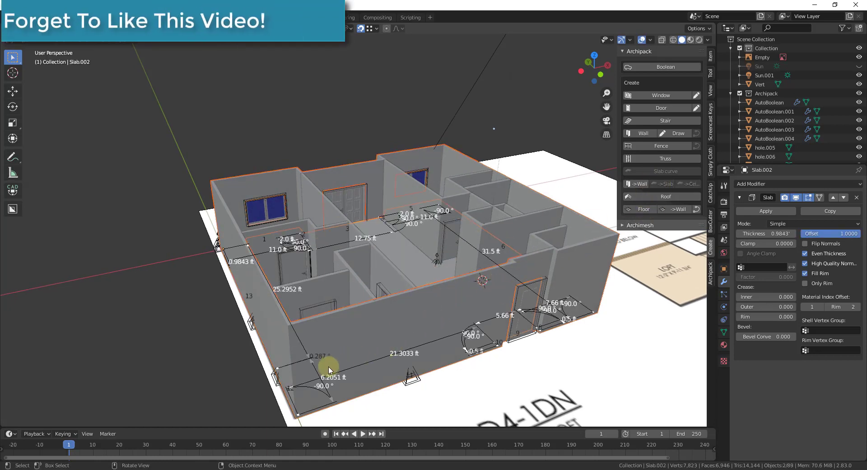
middle_drag(285, 381, 332, 104)
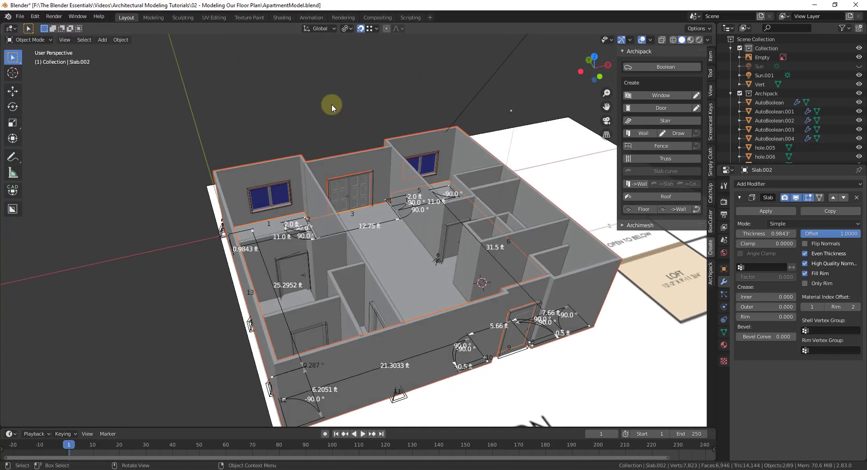
scroll(401, 207, up, 5)
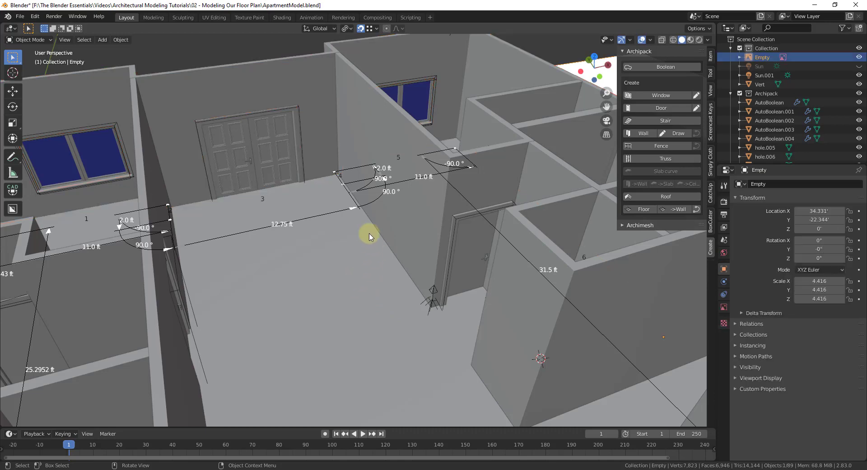
scroll(297, 276, down, 4)
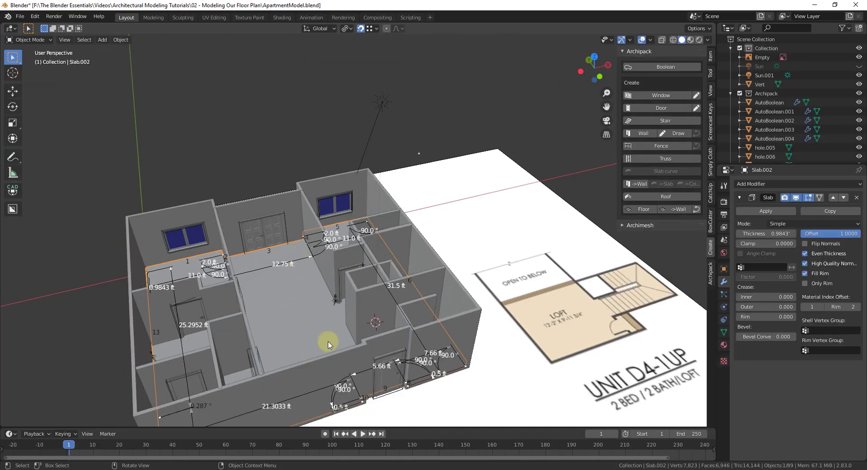
scroll(527, 253, up, 3)
scroll(505, 283, up, 2)
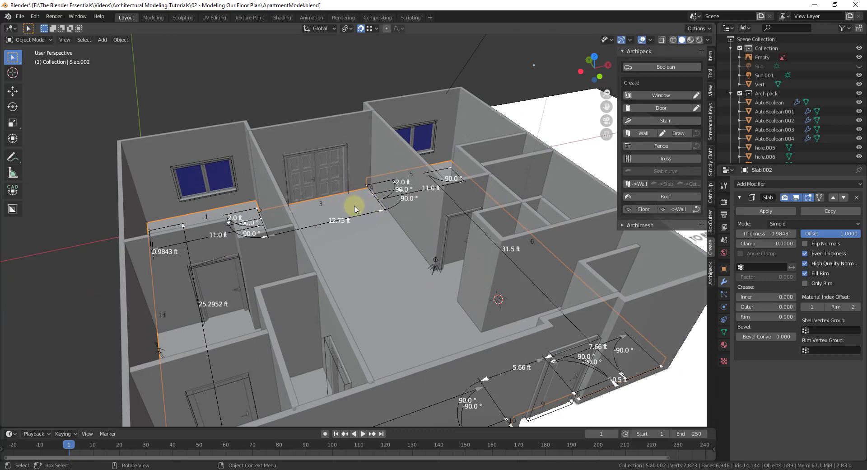
Step: Set the slab's thickness to -0.5' and check its position at the base of the walls
click(710, 272)
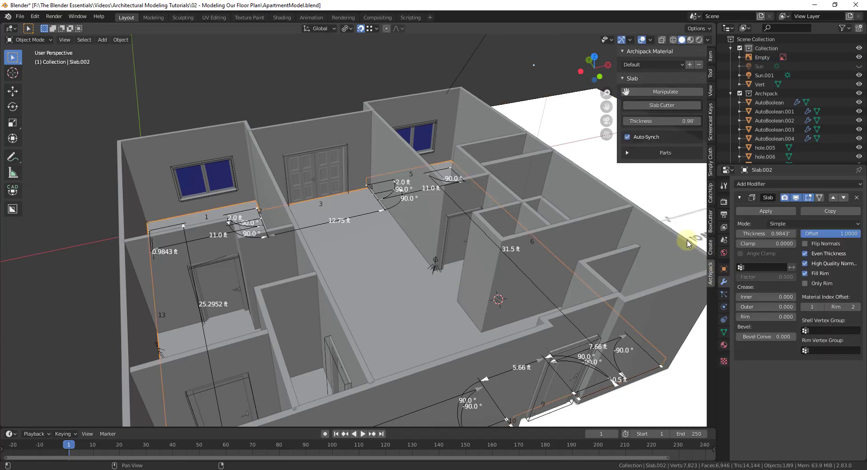
click(676, 121)
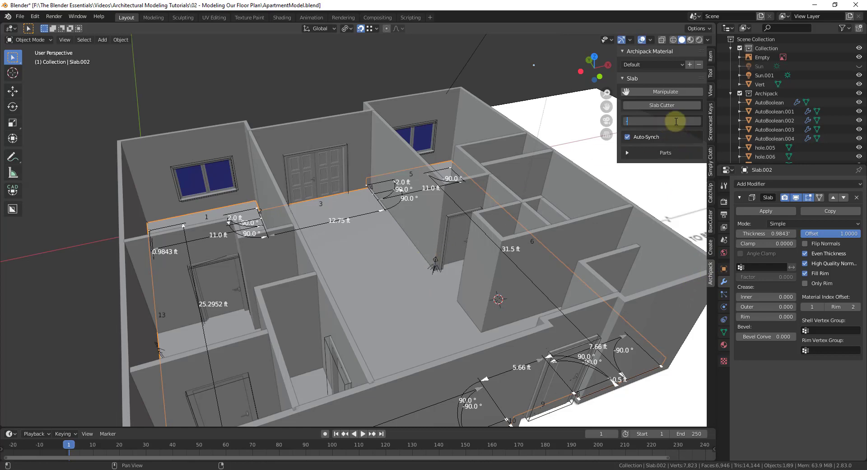
text(-.5)
key(Return)
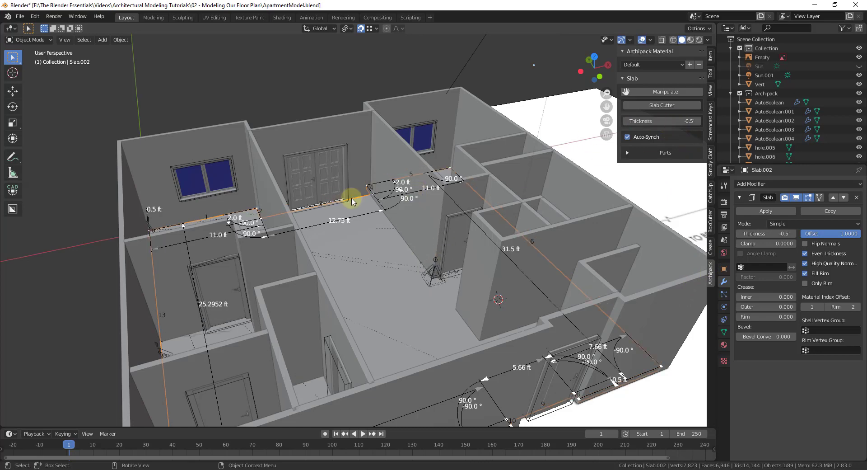
scroll(357, 203, up, 5)
scroll(368, 200, down, 5)
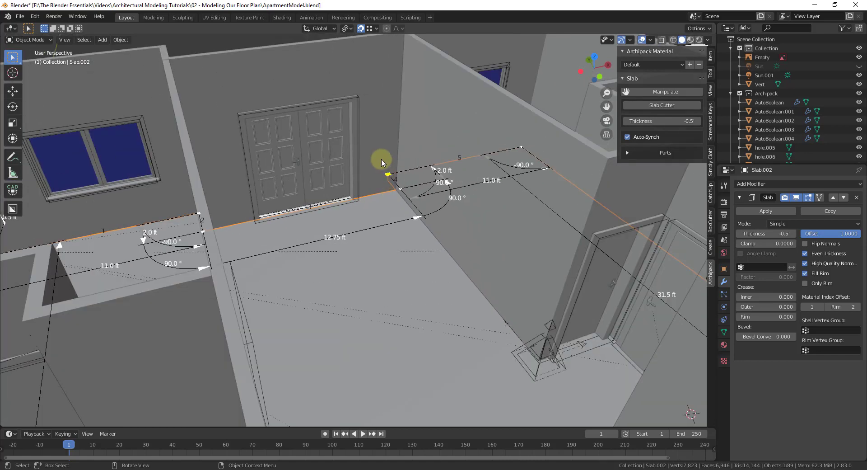
scroll(473, 240, down, 5)
middle_drag(430, 401, 536, 25)
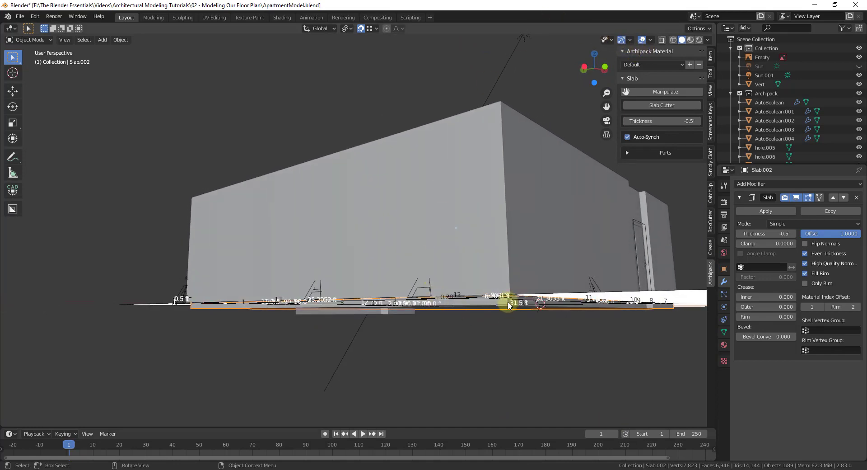
middle_drag(536, 185, 165, 289)
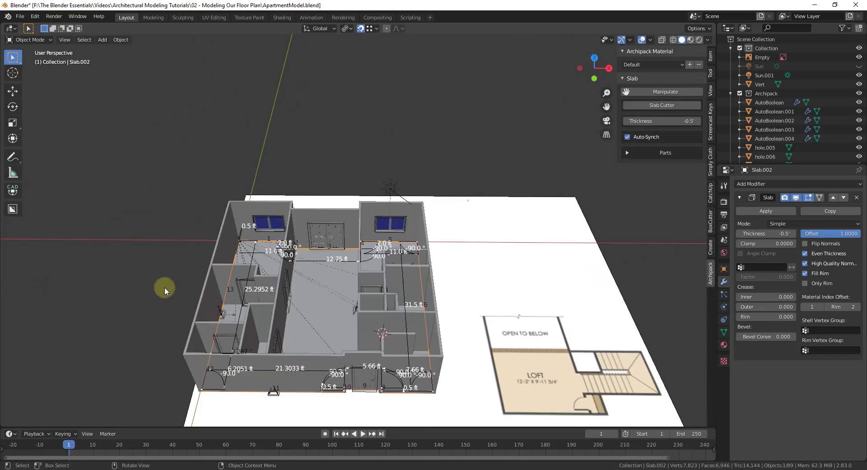
scroll(291, 289, up, 4)
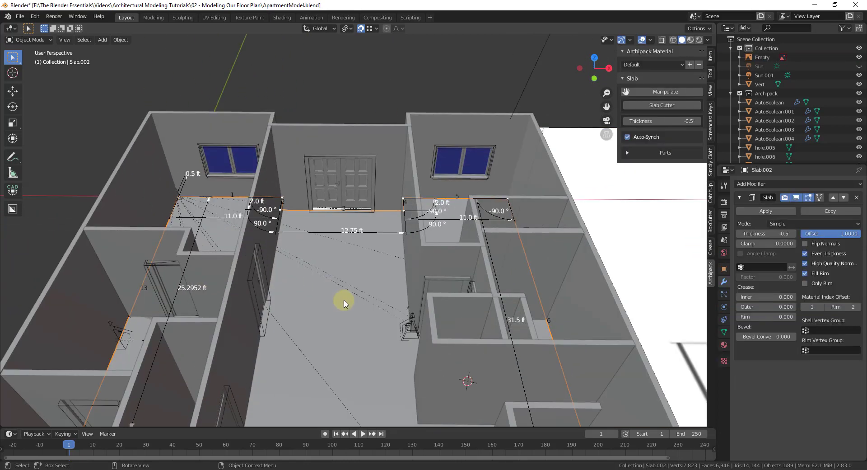
Step: Delete the slab under the apartment
key(x)
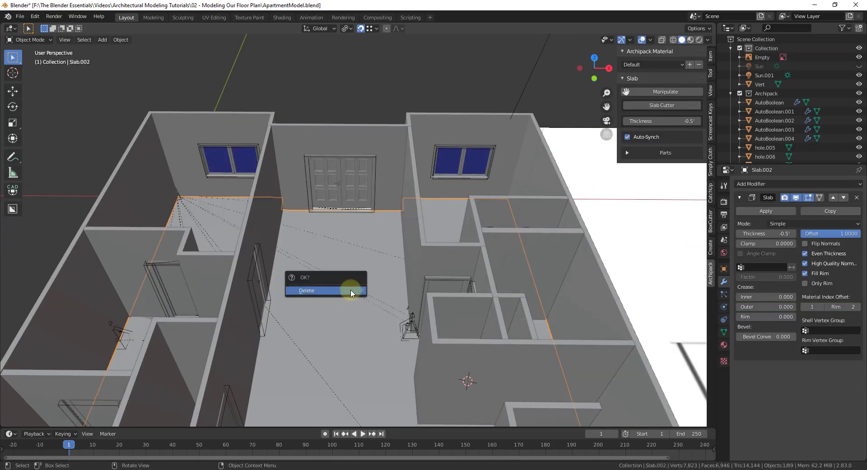
click(325, 291)
scroll(480, 212, down, 2)
scroll(480, 212, down, 1)
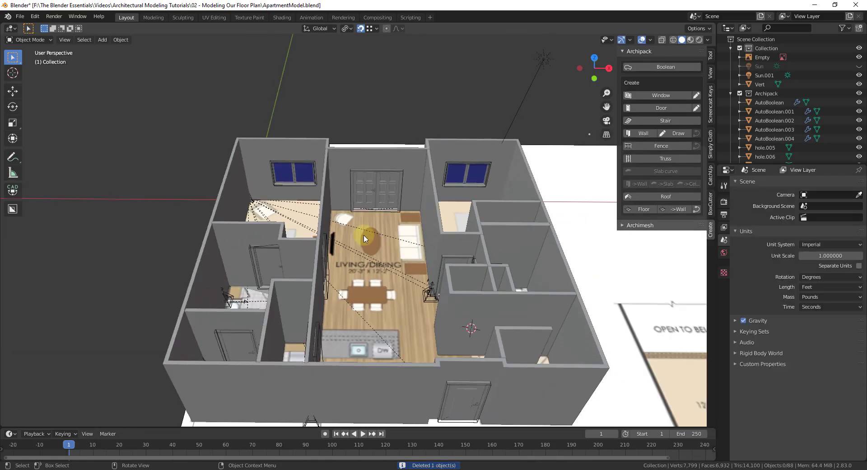
Step: Create an Archipack floor from the apartment's exterior wall using the Boards 200x20 preset
middle_drag(355, 284, 409, 272)
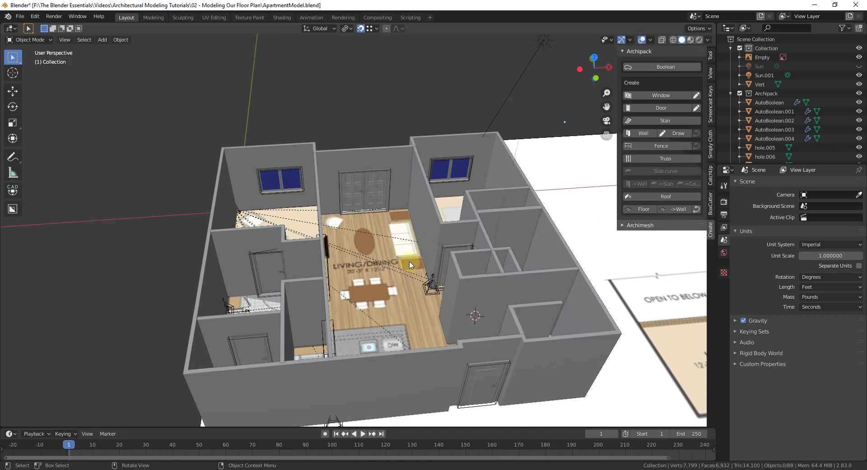
middle_drag(410, 265, 460, 244)
click(438, 377)
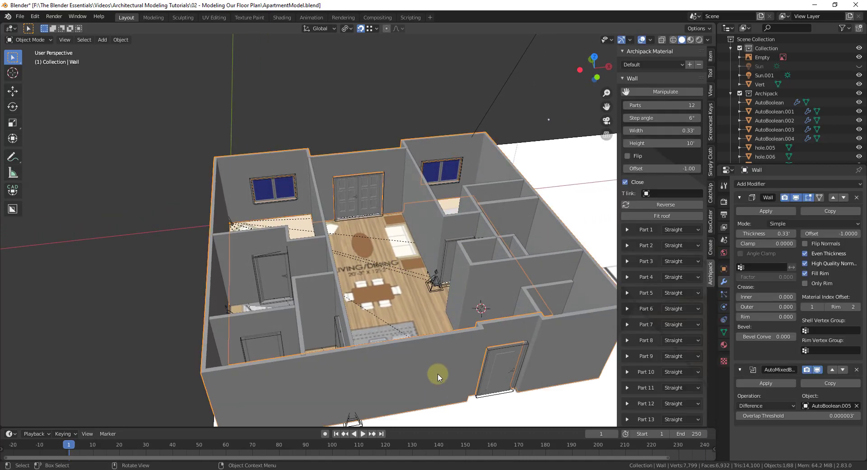
click(624, 78)
click(711, 250)
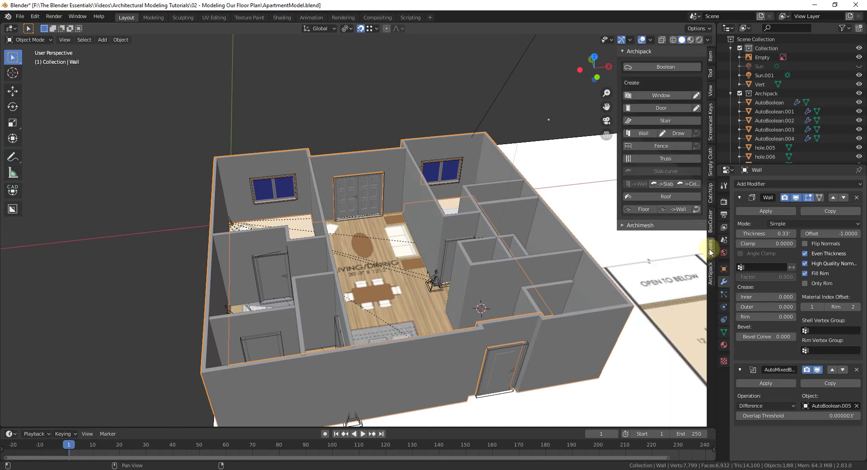
click(673, 209)
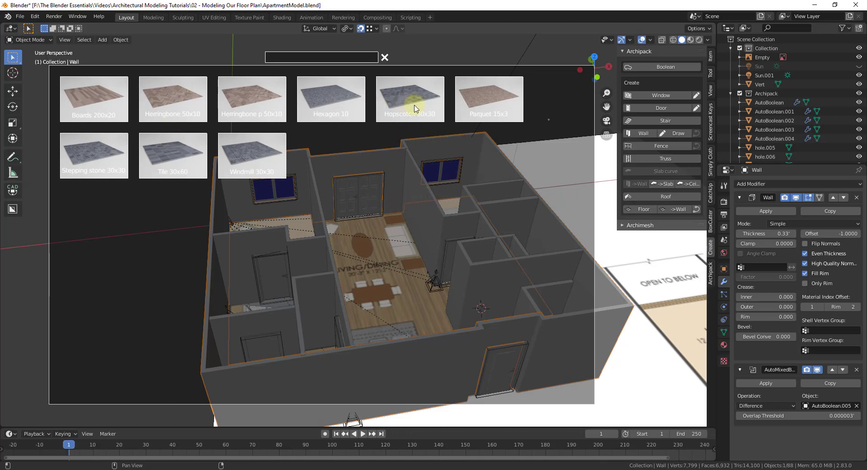
click(103, 104)
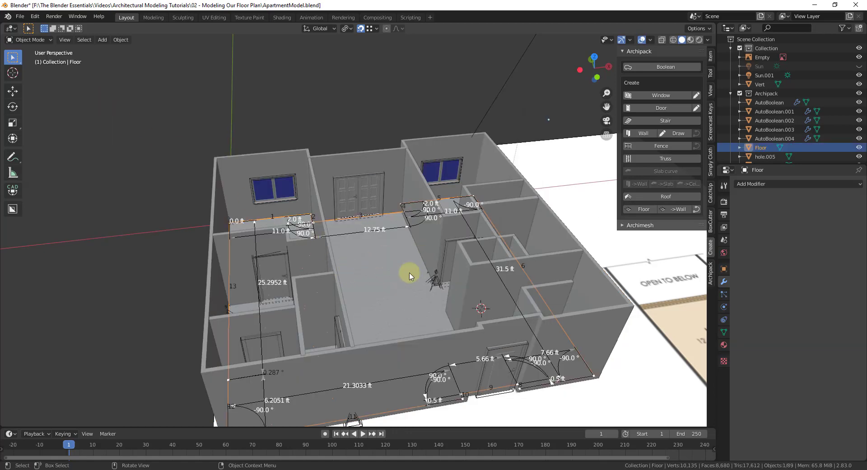
Step: Examine the board pattern and how the generated floor fills the living area and the surrounding rooms
middle_drag(409, 271, 451, 314)
scroll(336, 357, down, 5)
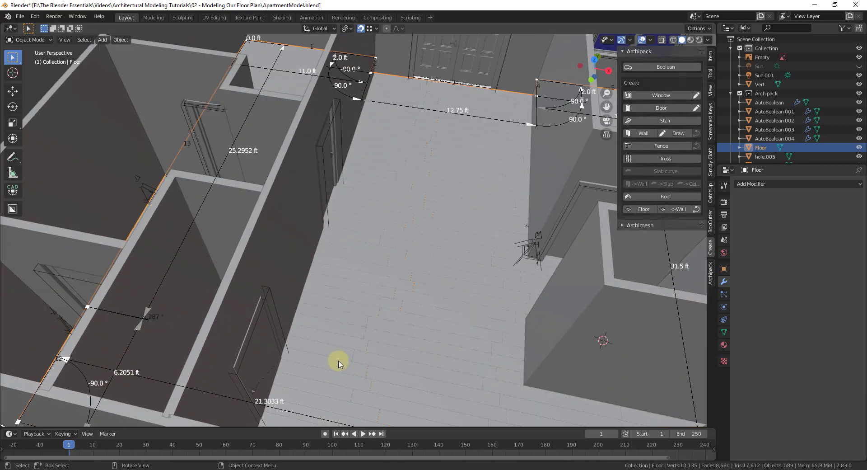
scroll(339, 360, up, 5)
middle_drag(305, 320, 384, 345)
scroll(254, 333, up, 4)
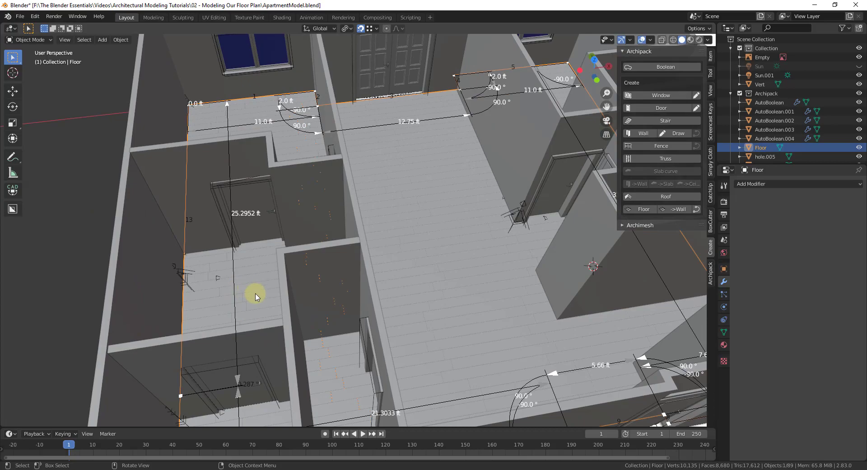
scroll(457, 306, down, 3)
middle_drag(457, 305, 473, 275)
scroll(449, 310, down, 3)
scroll(473, 275, up, 2)
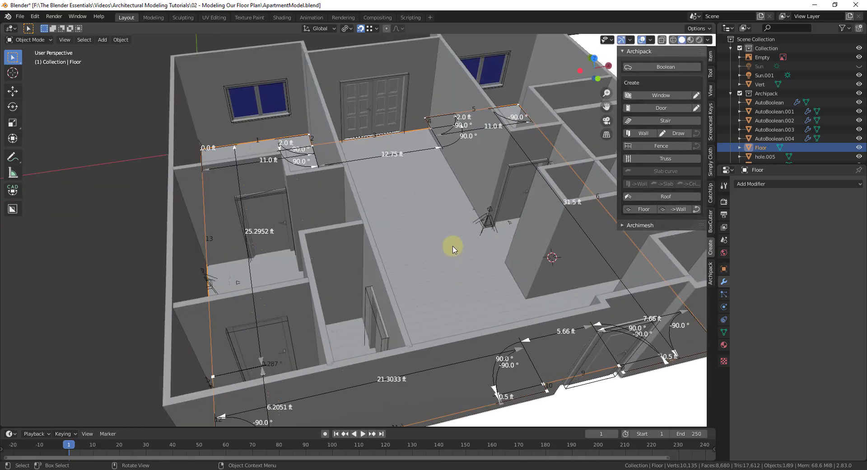
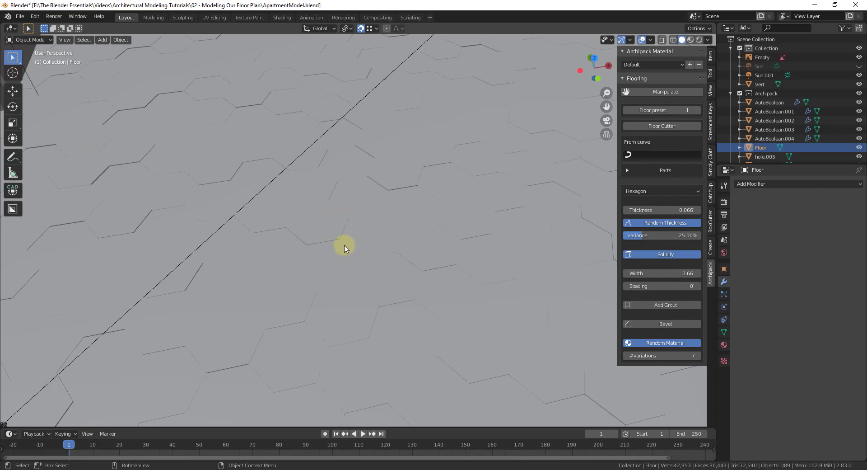
Step: Turn off random thickness for the hexagon flooring and check the floor surface
scroll(417, 230, down, 10)
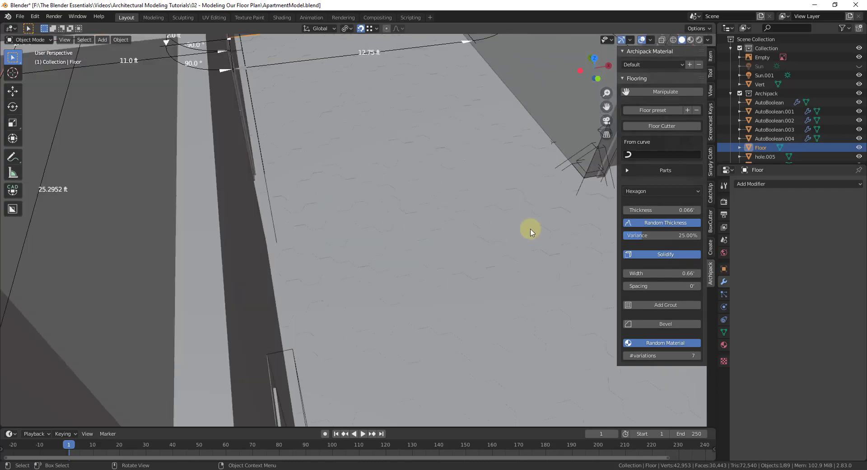
click(656, 223)
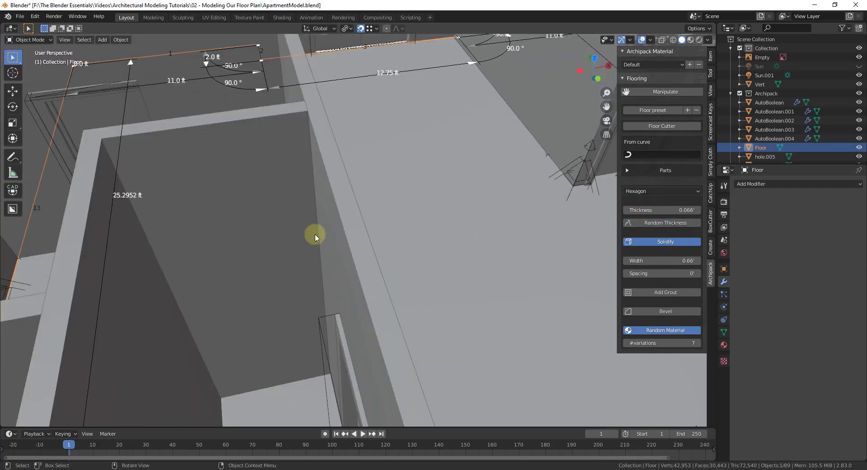
scroll(366, 238, down, 8)
scroll(474, 249, up, 8)
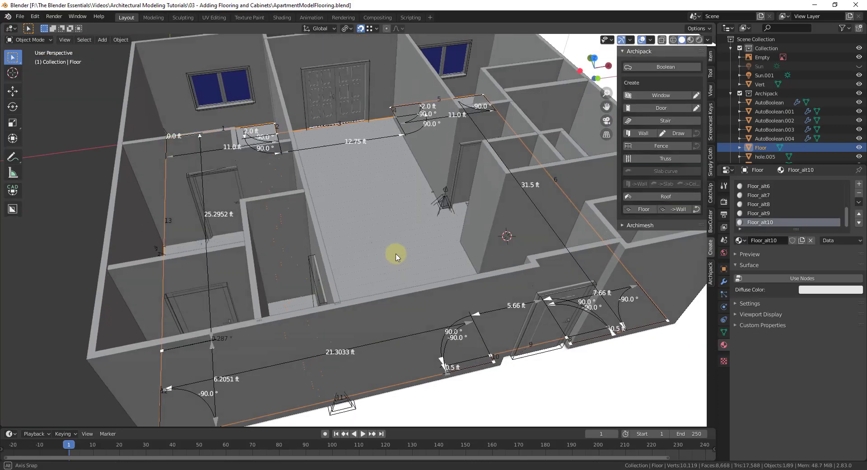
Step: Find the Archipack add-on in the preferences and set its material library to the Plugins folder
middle_drag(396, 257, 174, 248)
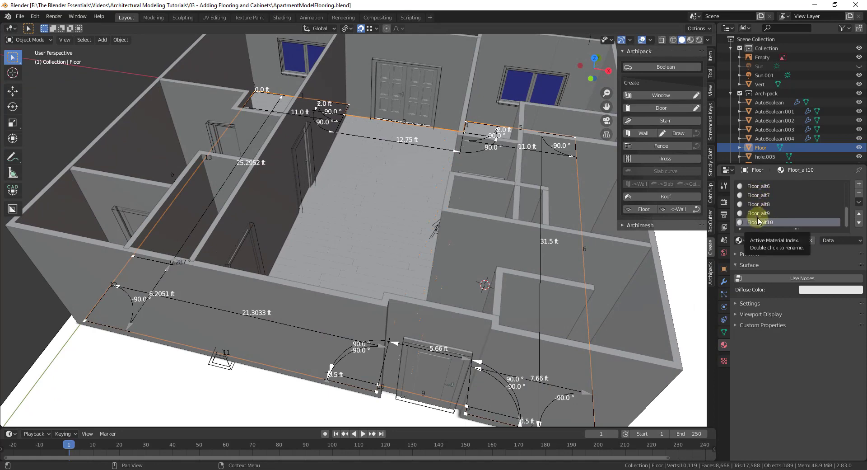
middle_drag(366, 198, 357, 213)
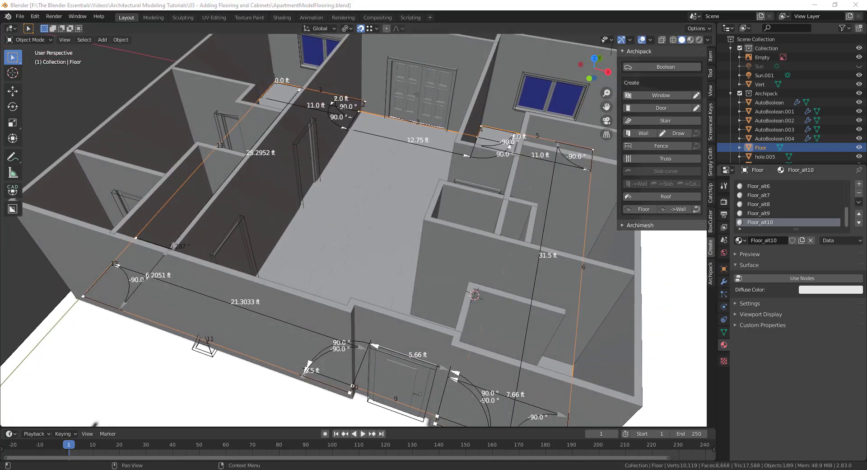
click(35, 17)
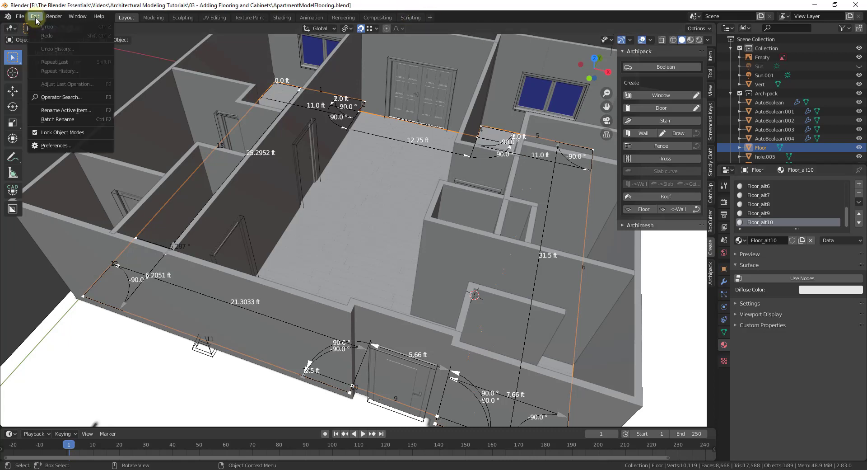
click(55, 145)
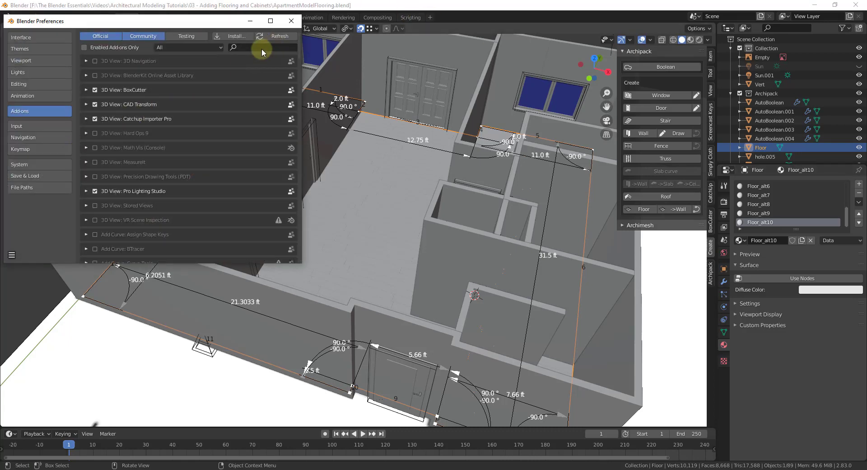
text(arc)
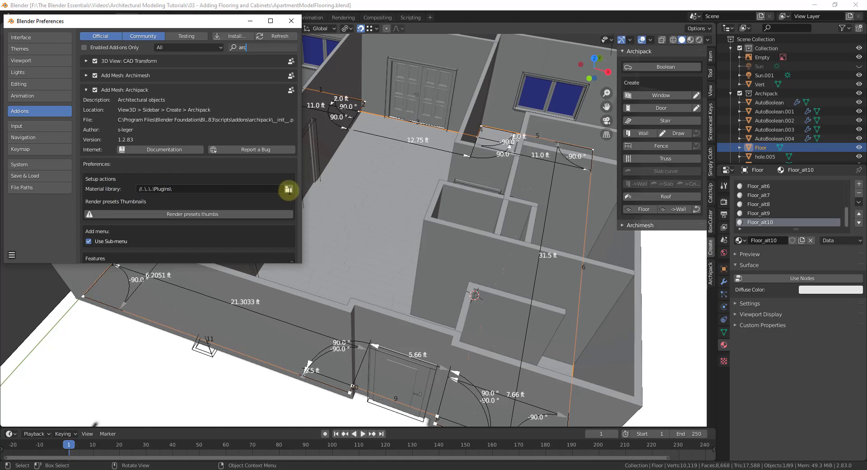
click(289, 189)
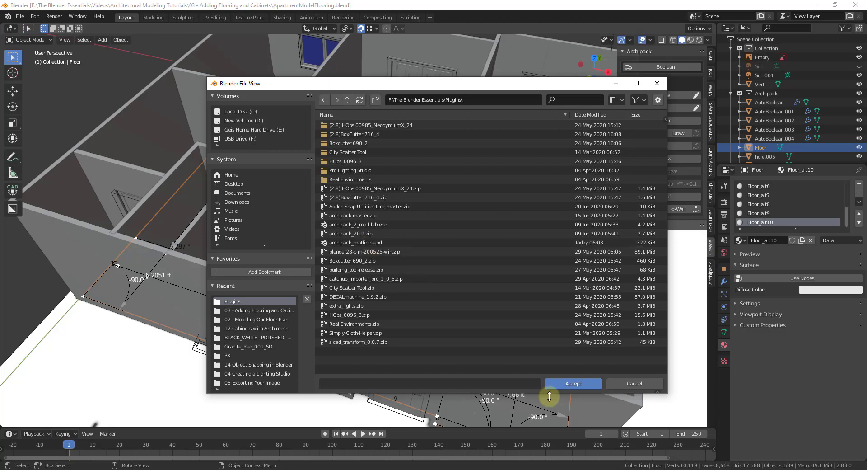
click(567, 384)
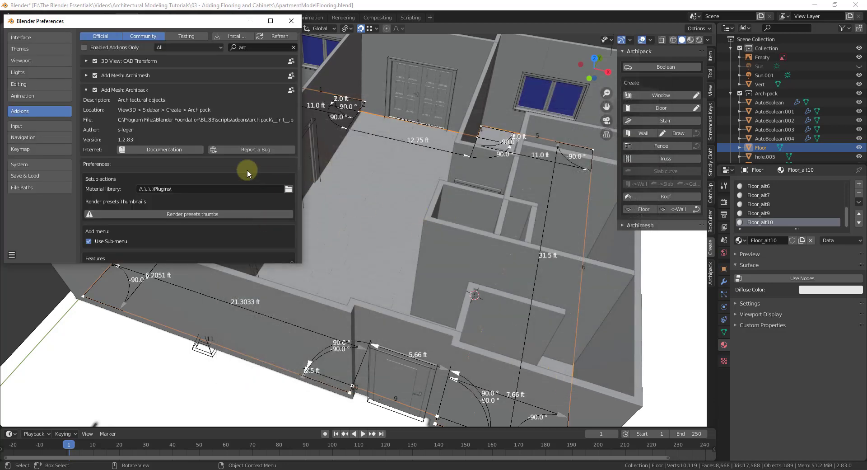
Step: Examine the floor's materials in Material Preview shading from several angles and return the viewport to Solid shading
click(690, 40)
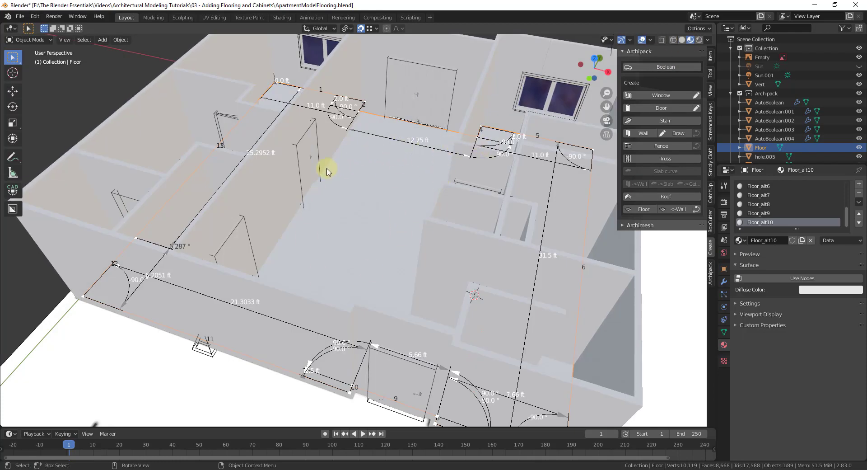
middle_drag(328, 265, 448, 220)
scroll(419, 244, up, 2)
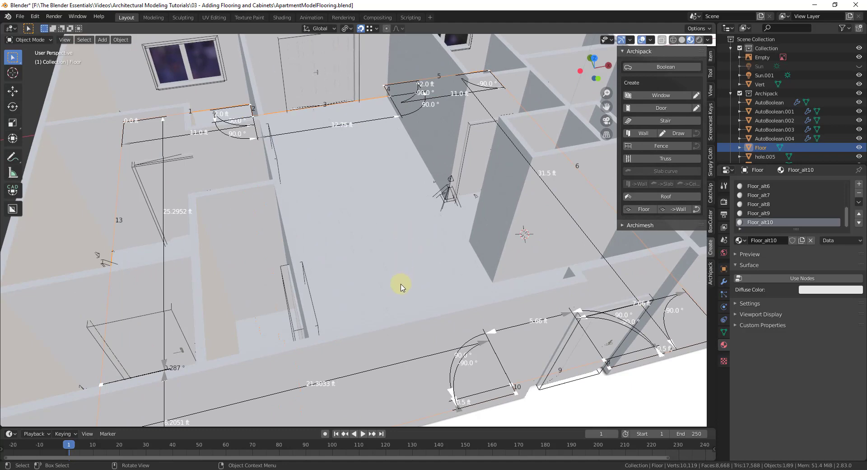
scroll(287, 246, down, 4)
middle_drag(286, 246, 329, 218)
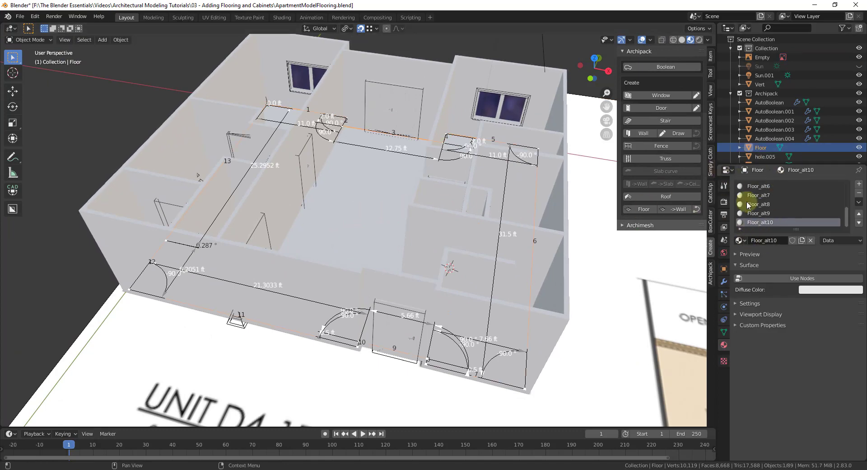
click(360, 219)
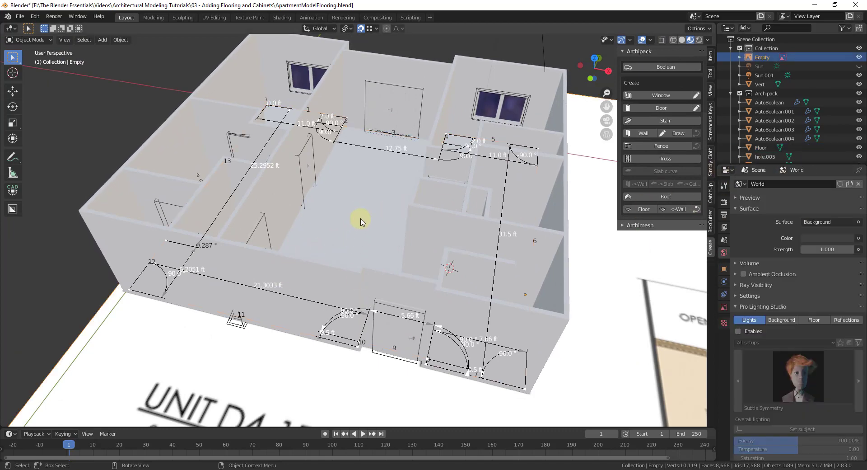
middle_drag(361, 219, 496, 186)
scroll(496, 186, down, 4)
scroll(354, 248, up, 4)
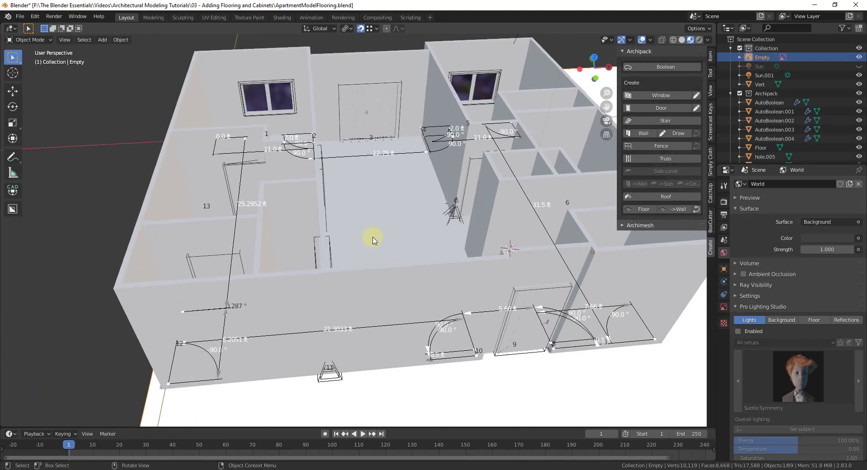
click(374, 238)
mouse_move(373, 238)
middle_down()
mouse_move(412, 271)
mouse_move(471, 364)
mouse_move(434, 285)
middle_up()
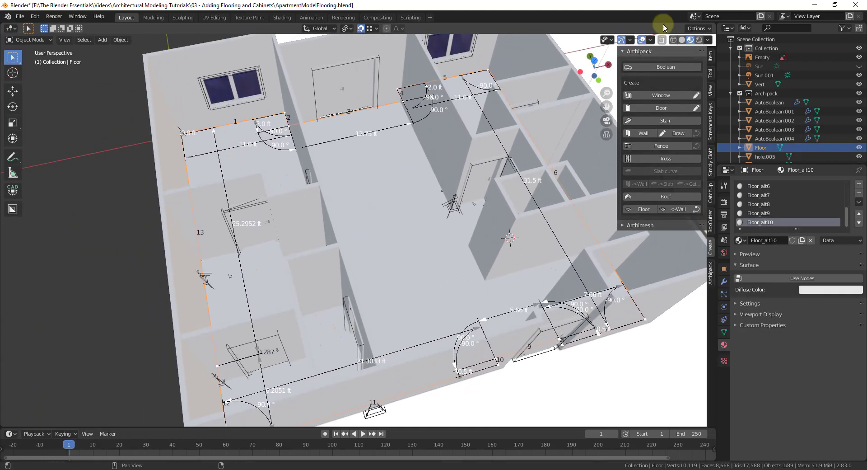
click(682, 39)
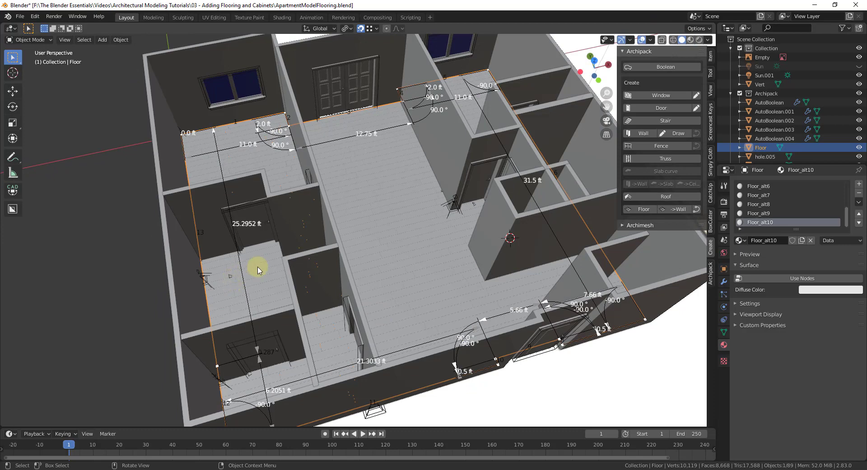
Step: Review the Archipack flooring settings for the selected board floor
click(710, 273)
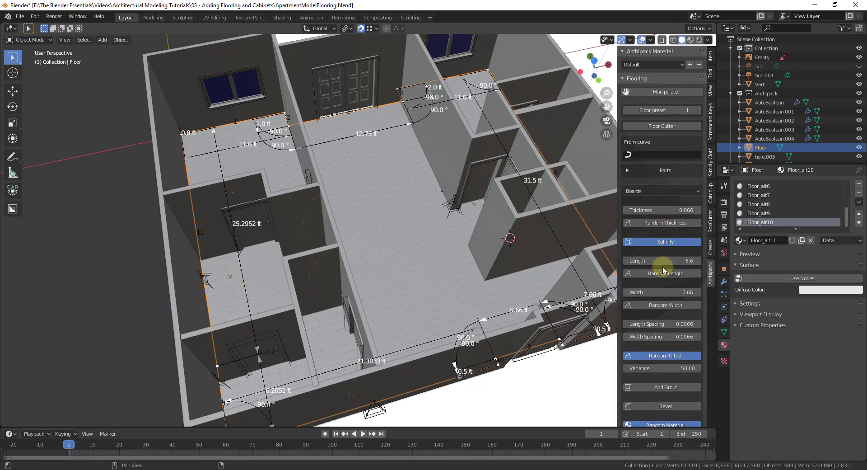
scroll(664, 316, down, 2)
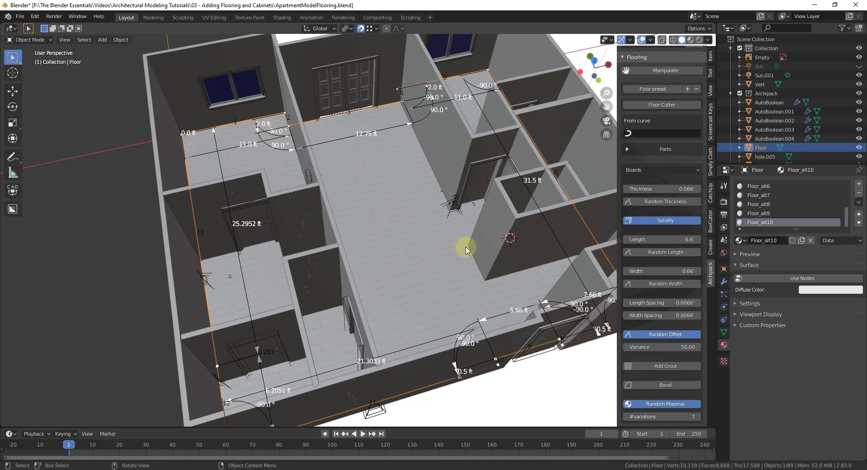
middle_drag(444, 261, 402, 225)
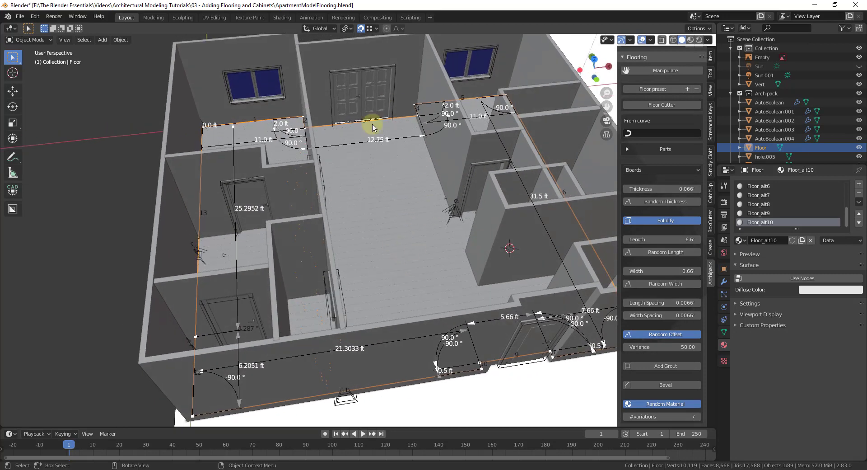
Step: Delete the board floor that covers the whole apartment
click(379, 270)
click(390, 268)
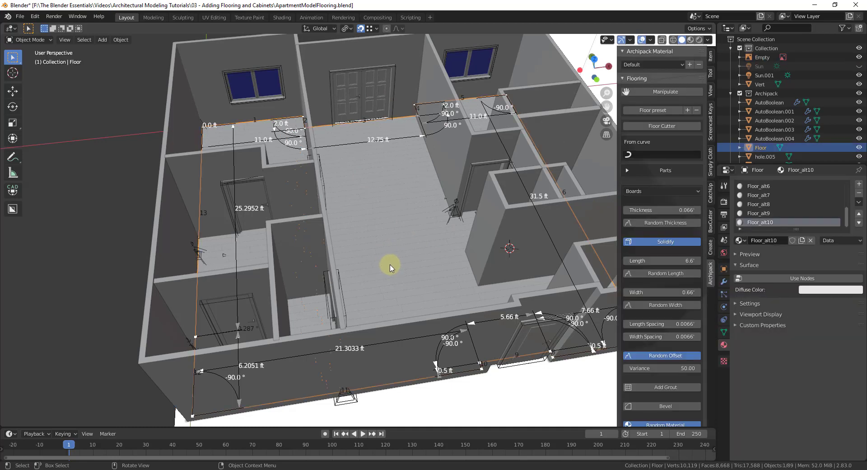
key(x)
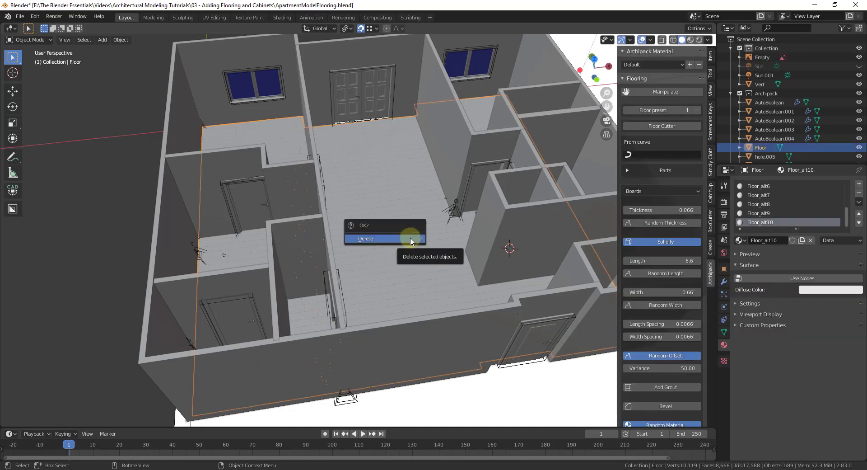
click(411, 241)
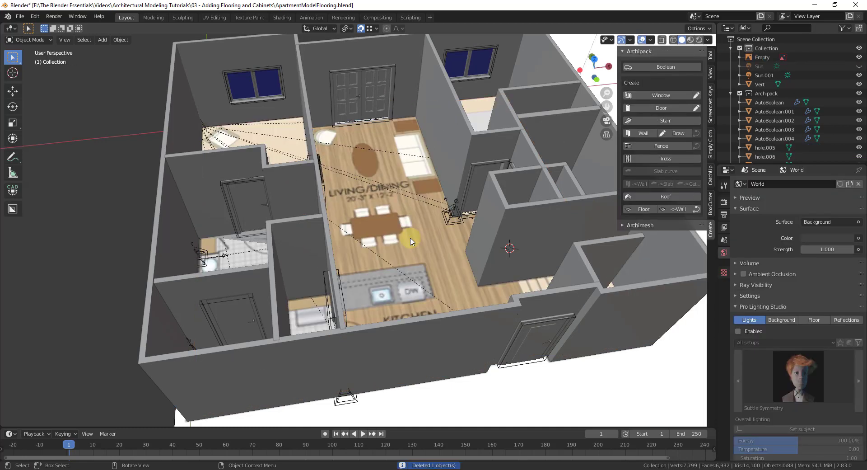
Step: Add a separate Archipack floor with the Boards 200x20 preset and move it about -10.94' in X and 9.32' in Y into the living area
click(644, 210)
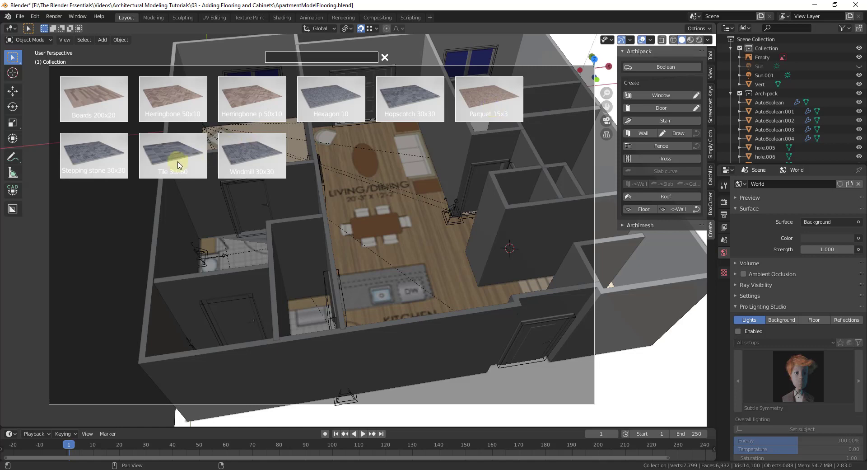
click(94, 102)
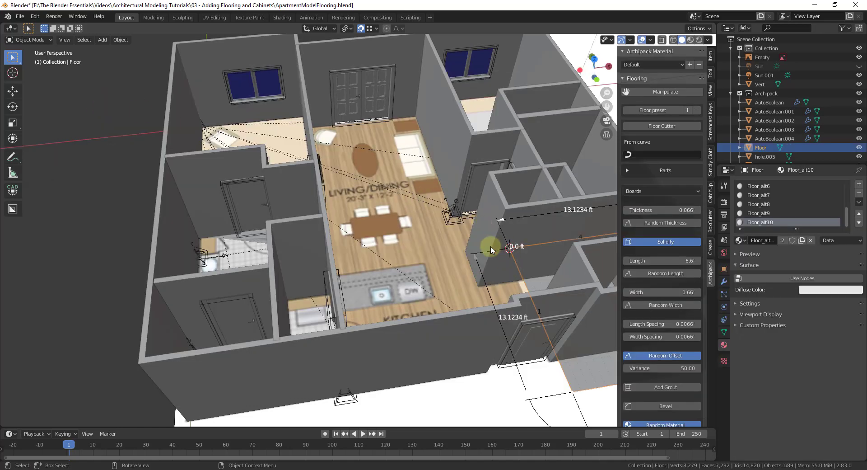
drag(502, 248, 350, 189)
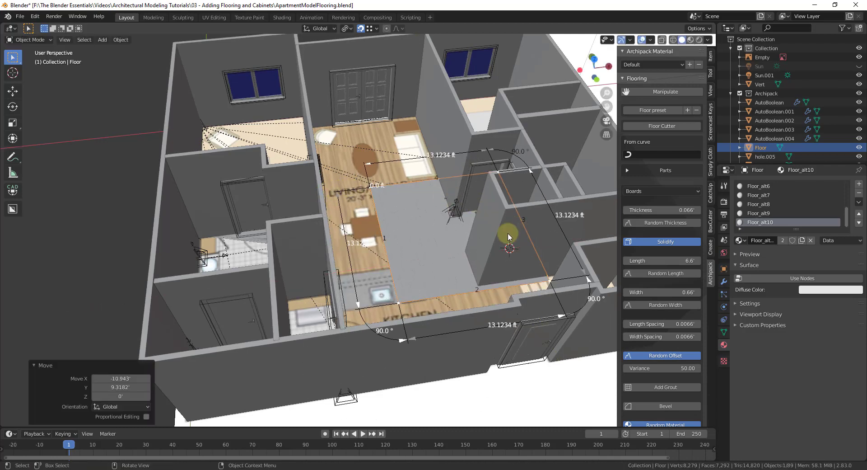
Step: Expand the living-area floor's outline settings and set it to 6 parts
scroll(449, 238, up, 2)
middle_drag(433, 289, 531, 209)
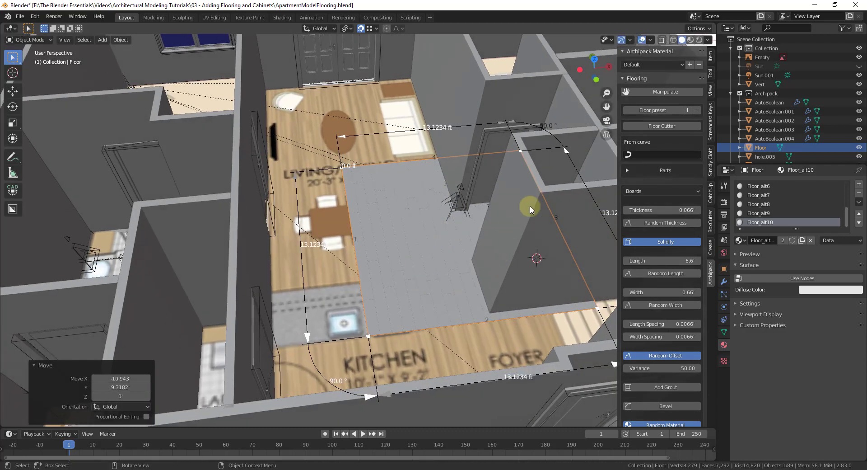
click(655, 170)
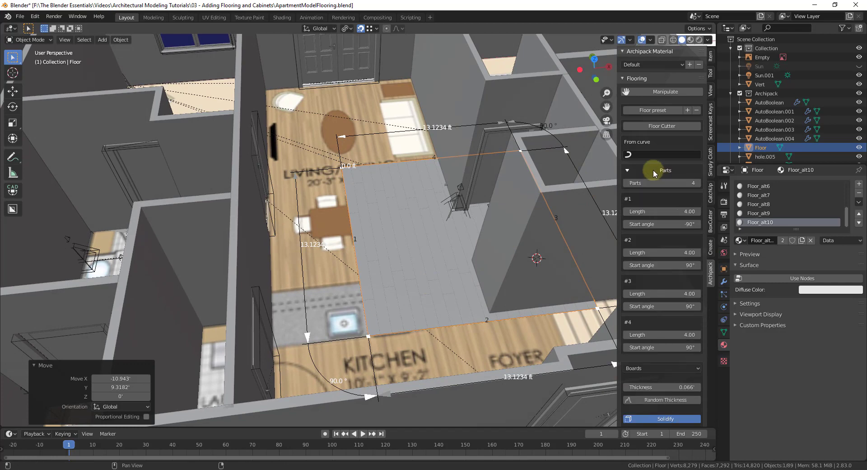
click(698, 183)
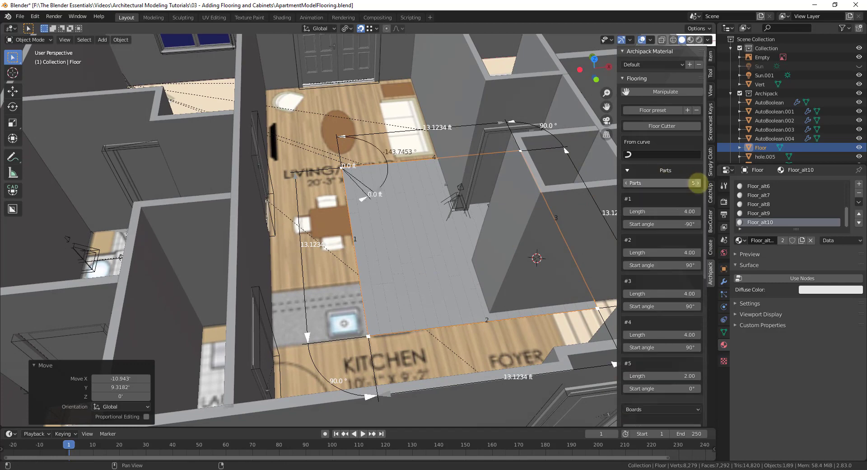
click(698, 183)
Step: Move the floor's outline points toward the side wall and to the two living-area corners beside the balcony doors
drag(341, 171, 343, 149)
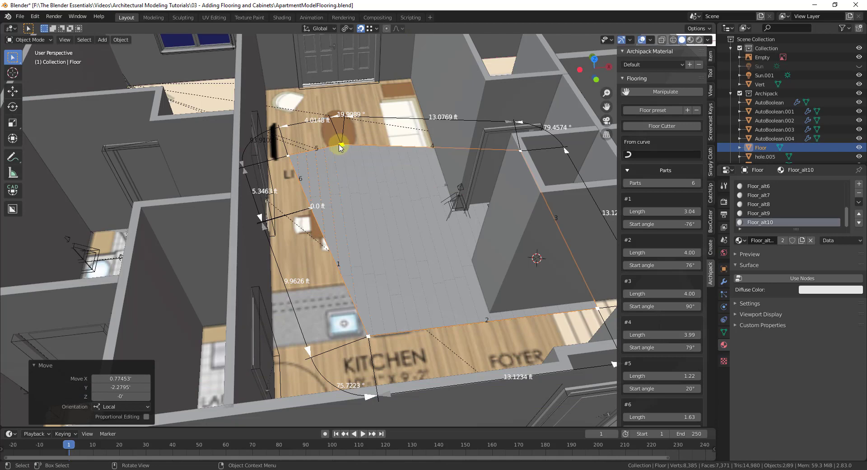
click(342, 152)
drag(342, 149, 265, 91)
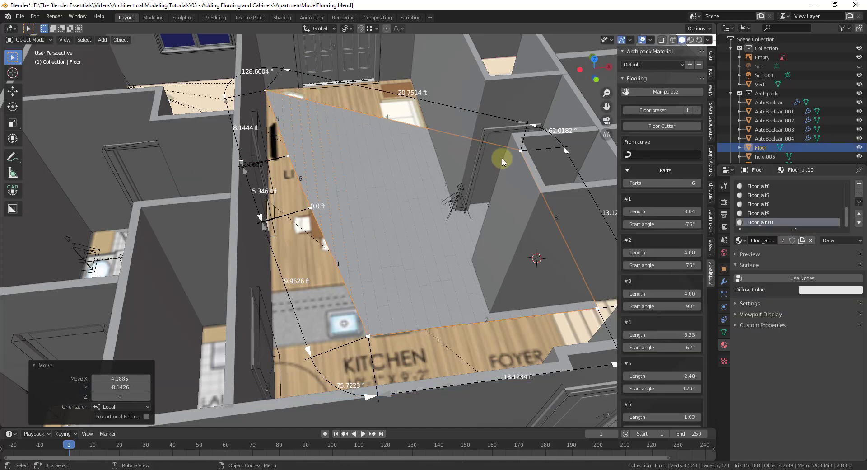
drag(520, 150, 410, 80)
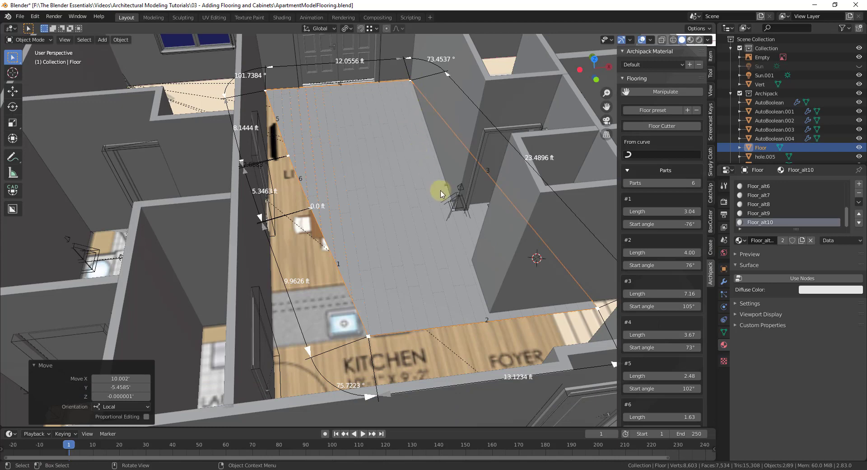
Step: Turn on vertex snapping and align the two floor corners beside the balcony doors with the wall corners
click(361, 28)
click(375, 29)
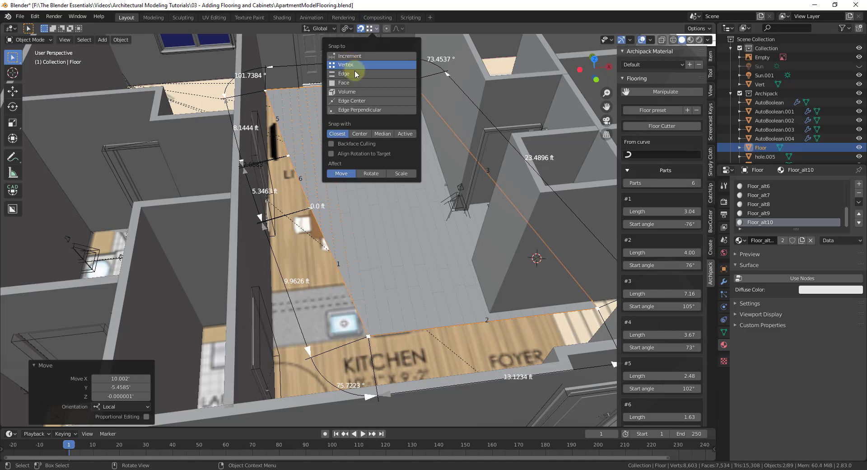
mouse_move(403, 88)
mouse_down()
mouse_move(393, 137)
mouse_move(414, 76)
mouse_up()
scroll(414, 83, up, 5)
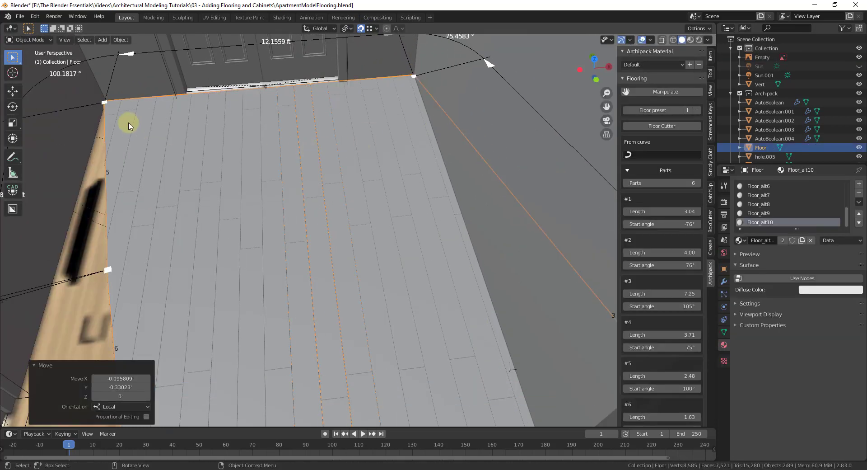
drag(106, 102, 107, 98)
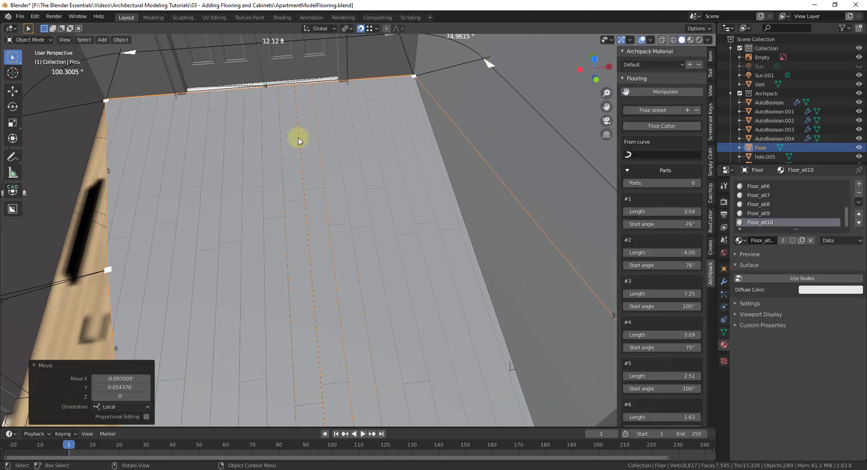
Step: Extend the floor's long edge along the living-area side wall to the far corner of the kitchen
scroll(298, 136, down, 4)
drag(217, 198, 221, 254)
scroll(340, 245, down, 5)
middle_drag(340, 245, 368, 165)
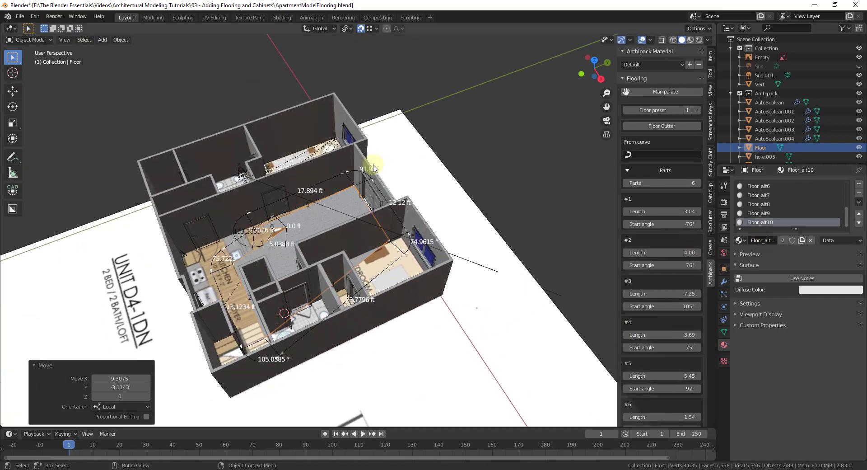
scroll(307, 205, up, 8)
drag(310, 206, 34, 297)
scroll(68, 300, down, 3)
scroll(538, 260, up, 2)
middle_drag(538, 260, 362, 276)
Step: Move the remaining outline points to the entry wall beside the refrigerator and to the foyer corner
drag(341, 281, 277, 226)
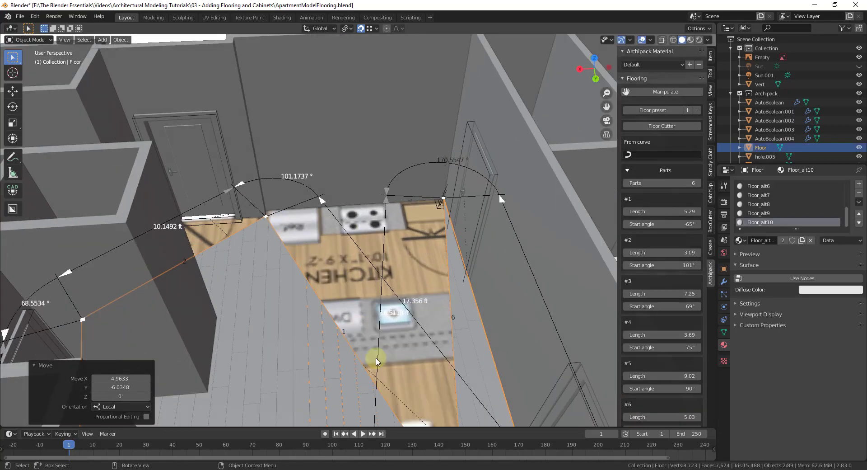
scroll(381, 271, down, 2)
scroll(410, 375, up, 2)
drag(397, 373, 285, 199)
middle_drag(406, 232, 229, 161)
drag(227, 180, 335, 166)
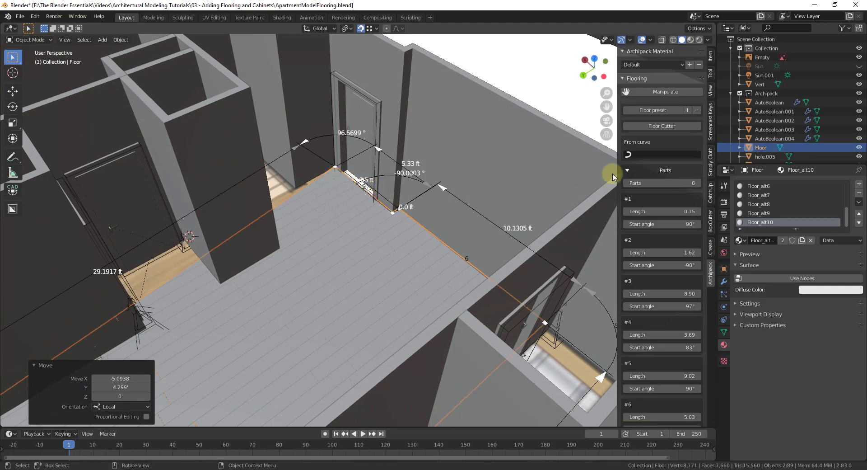
Step: Set the living-area floor to 7 parts and shift its entry-side and kitchen outline points toward the end wall
click(698, 183)
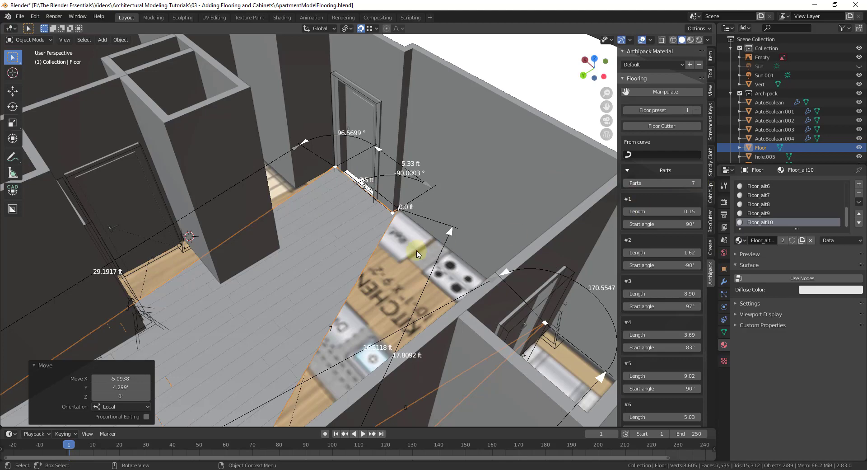
middle_drag(427, 251, 707, 234)
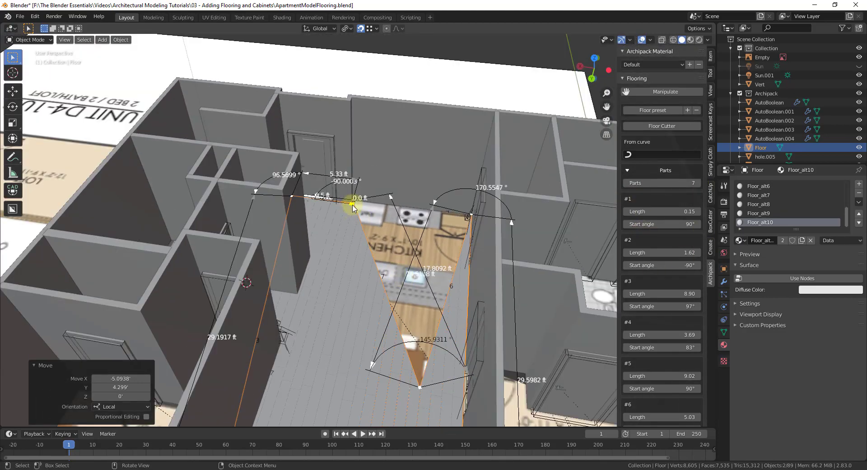
mouse_move(352, 207)
mouse_down()
mouse_move(329, 236)
mouse_move(346, 208)
mouse_up()
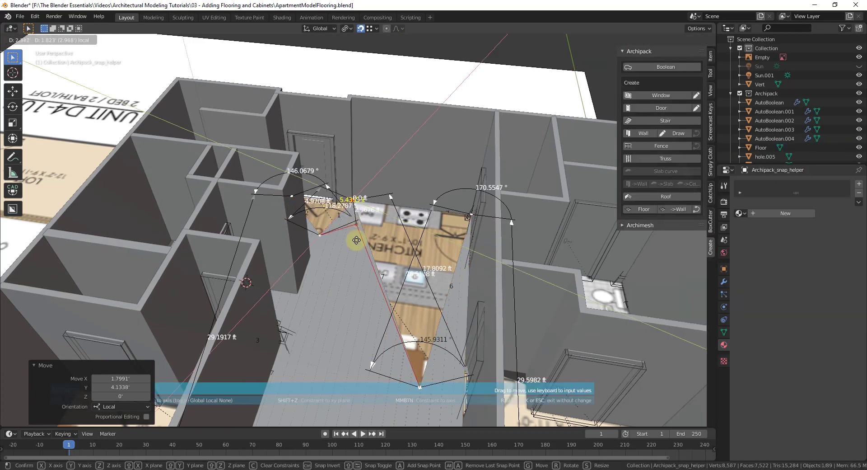
drag(420, 386, 484, 259)
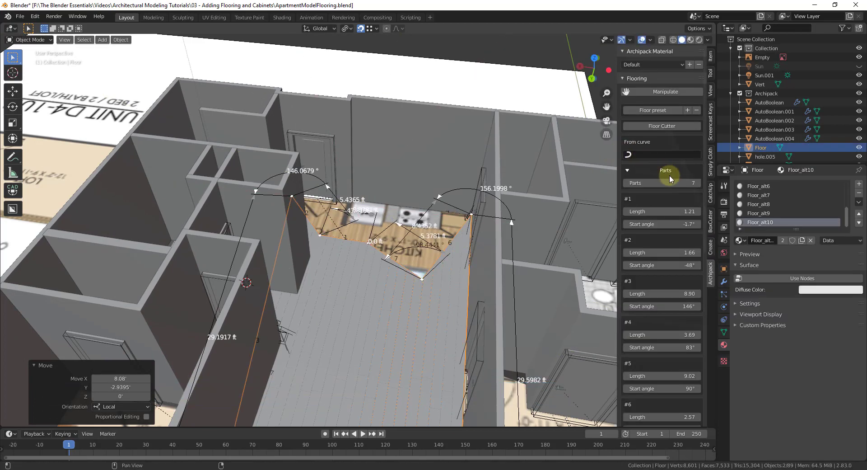
Step: Increase the living-area floor to 10 parts and fit the added outline points around the foyer walls and entry door
click(698, 183)
click(698, 183)
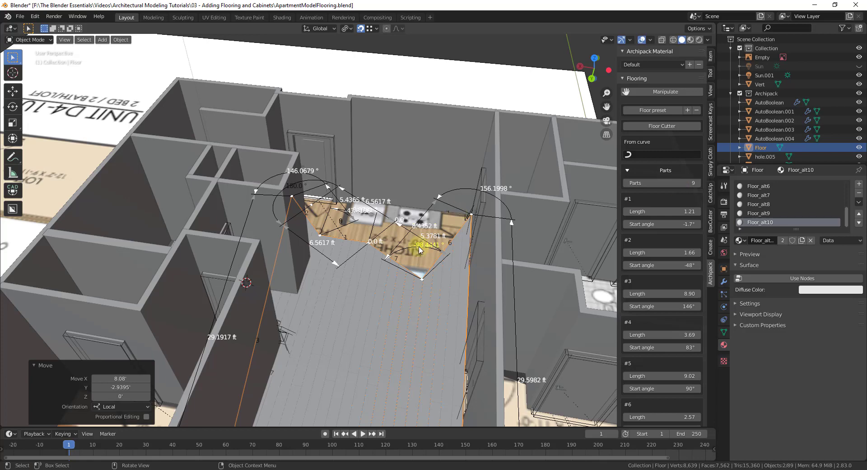
scroll(368, 245, up, 3)
drag(368, 246, 358, 231)
drag(423, 295, 333, 175)
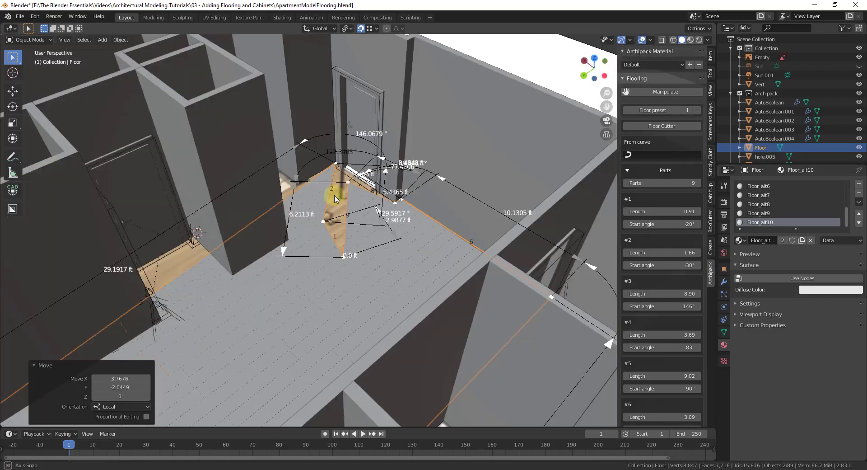
scroll(337, 199, up, 3)
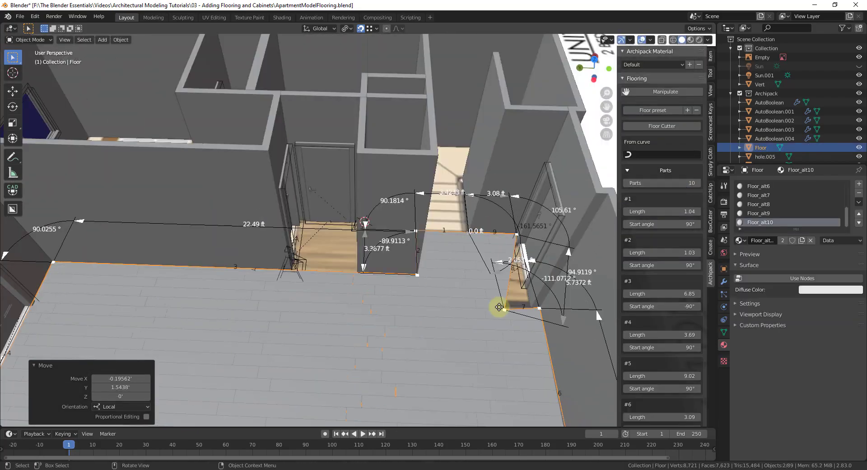
scroll(499, 289, down, 5)
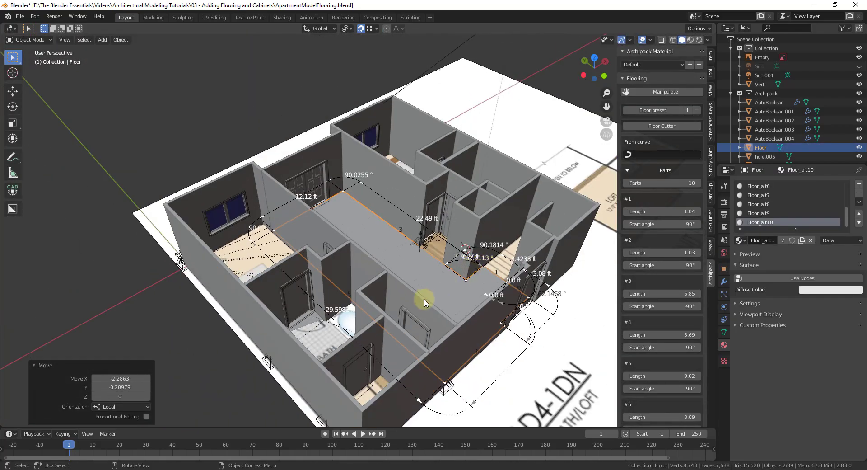
Step: Add a second Archipack floor with the Boards 200x20 preset and move it -27.41' in X and 21.16' in Y into the master bedroom
scroll(425, 303, up, 4)
scroll(513, 286, down, 2)
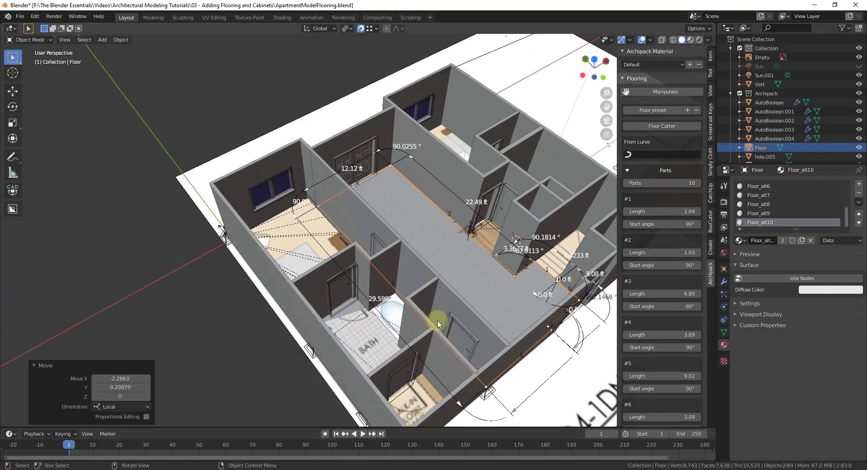
middle_drag(437, 323, 472, 279)
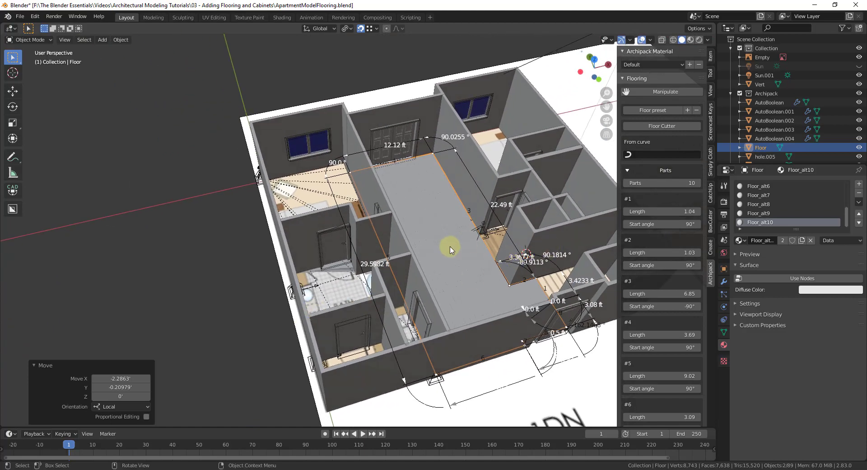
scroll(451, 249, up, 2)
shift+middle_drag(436, 171, 430, 303)
key(shift+a)
mouse_move(412, 289)
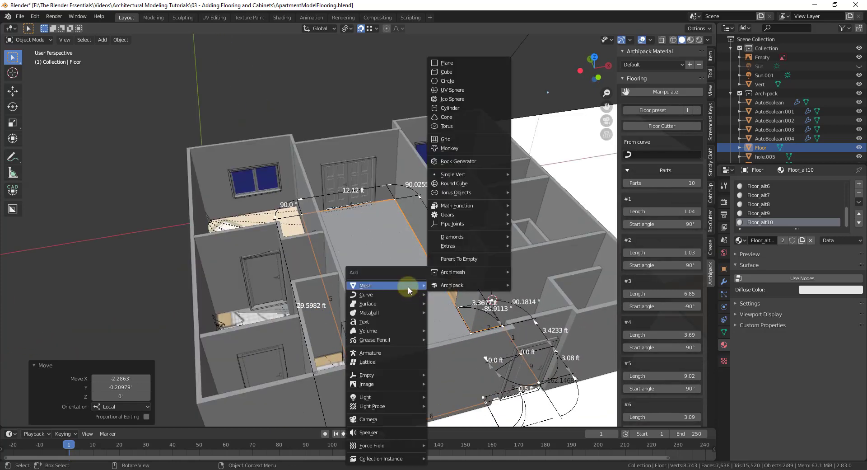
mouse_move(453, 286)
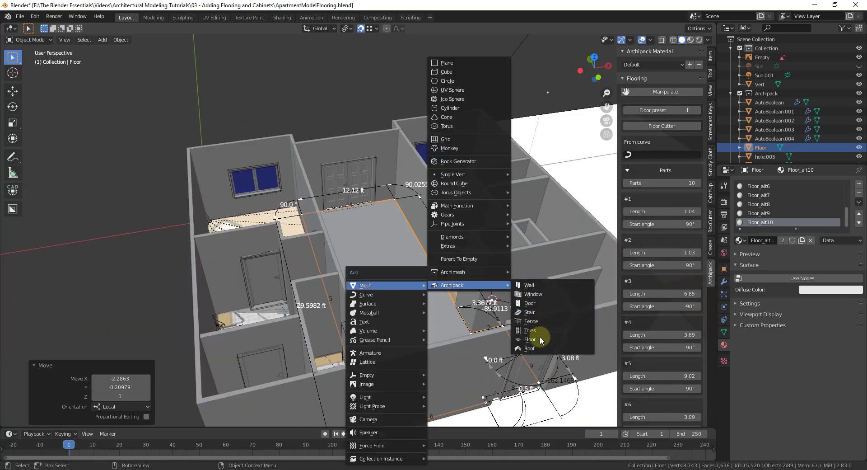
click(535, 339)
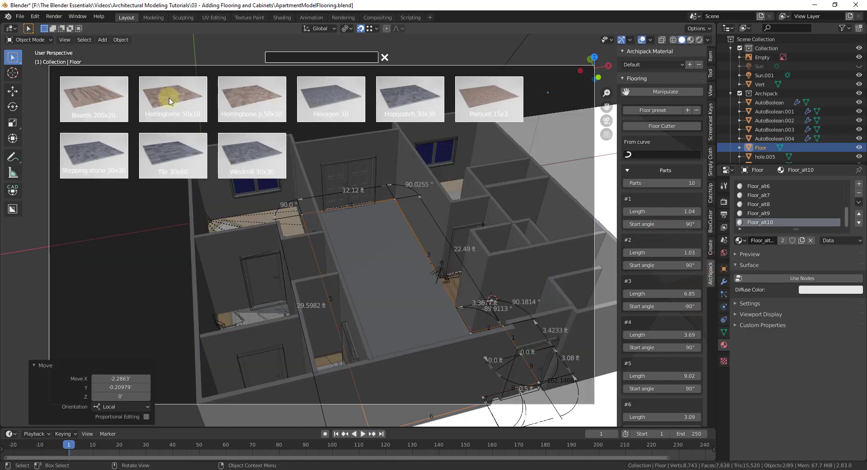
click(99, 103)
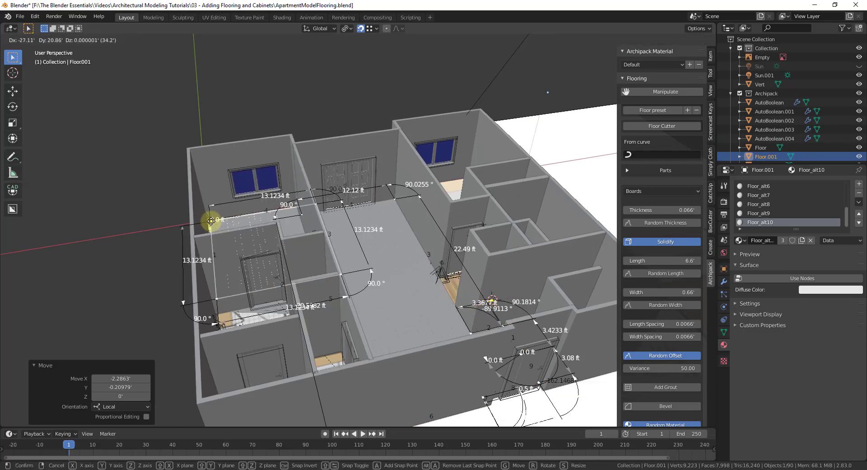
click(207, 222)
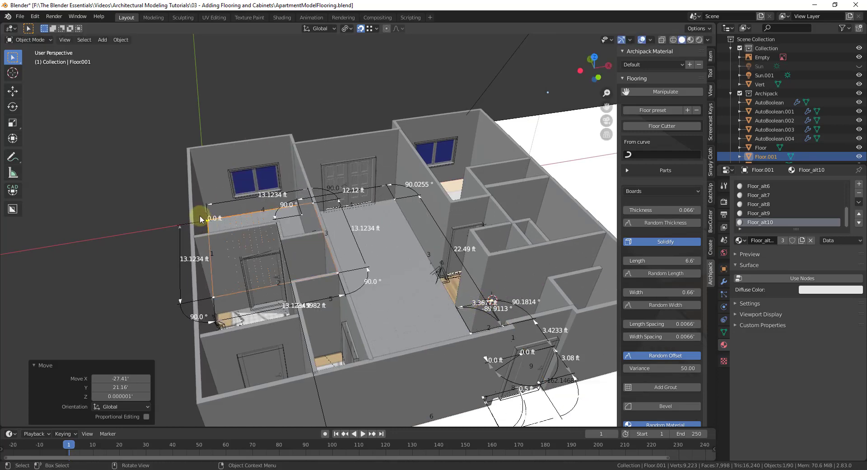
Step: Set the master bedroom floor to 6 parts and fit its outline points to the bedroom walls
scroll(286, 241, up, 5)
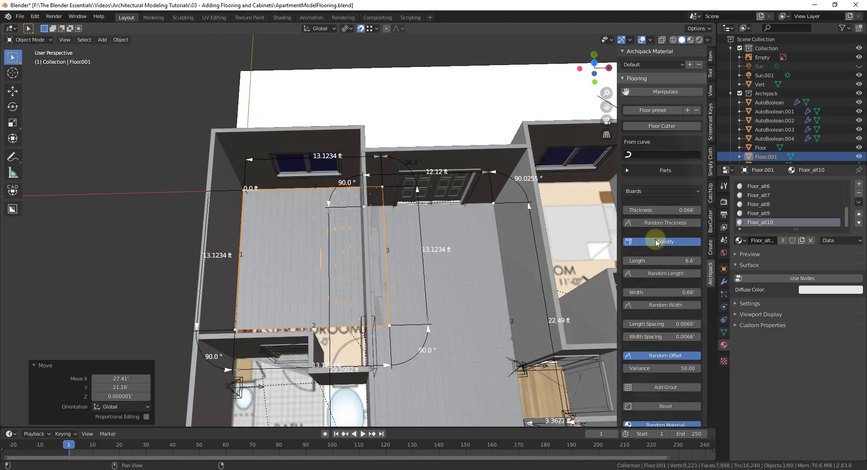
click(628, 170)
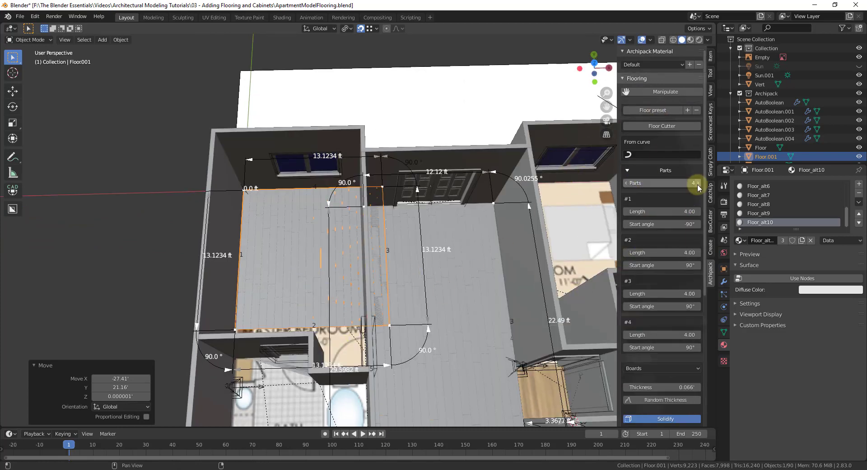
click(691, 182)
key(Return)
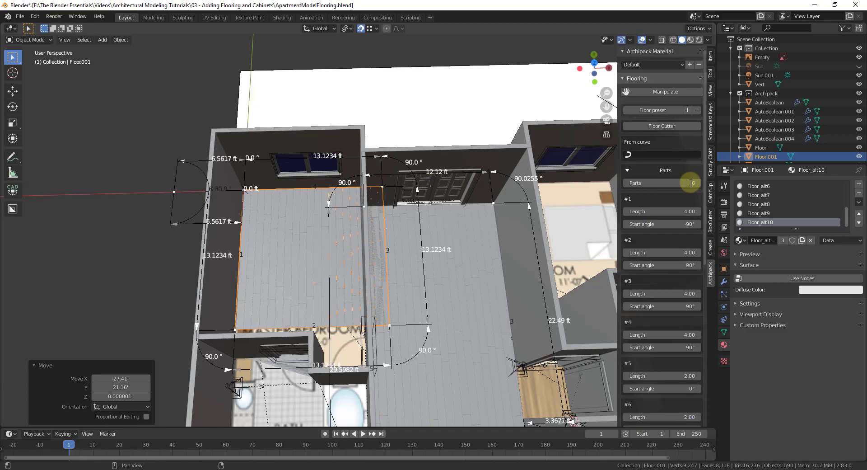
drag(363, 198, 236, 357)
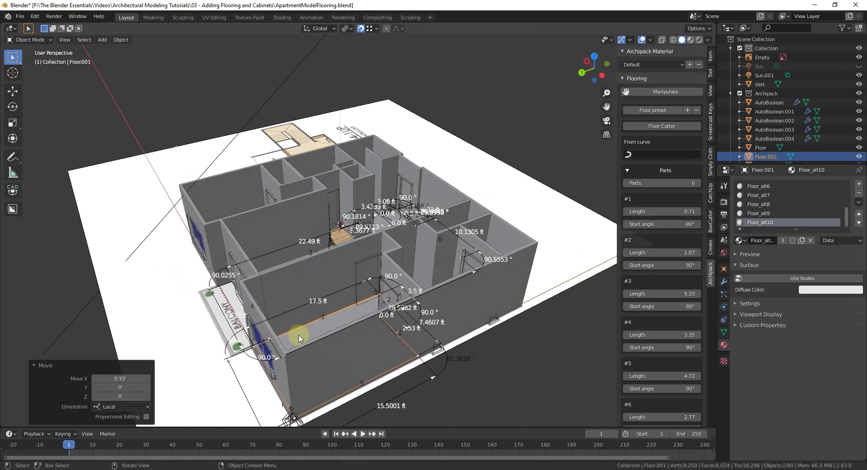
scroll(299, 338, up, 3)
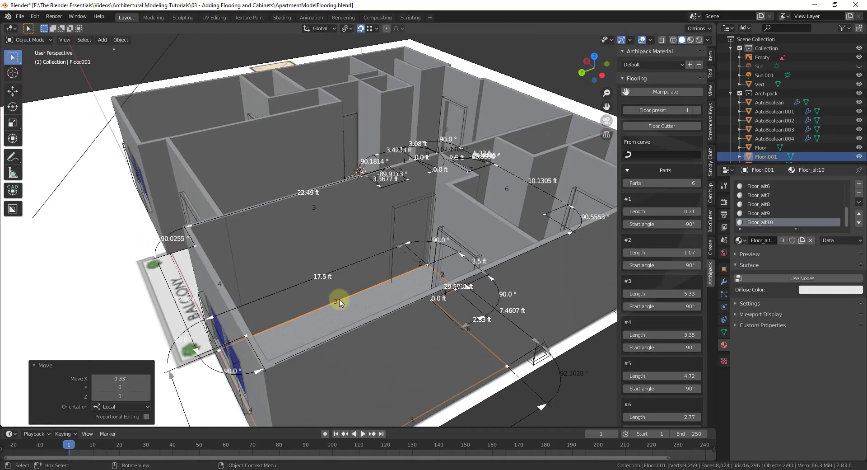
Step: Select the living-area floor, collapse its outline part settings, and select the master bedroom floor again
middle_drag(339, 300, 393, 305)
click(329, 195)
click(328, 195)
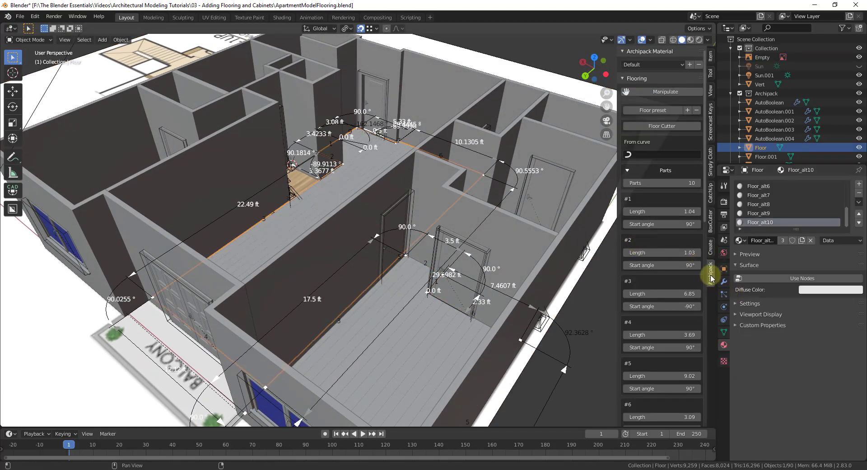
click(628, 170)
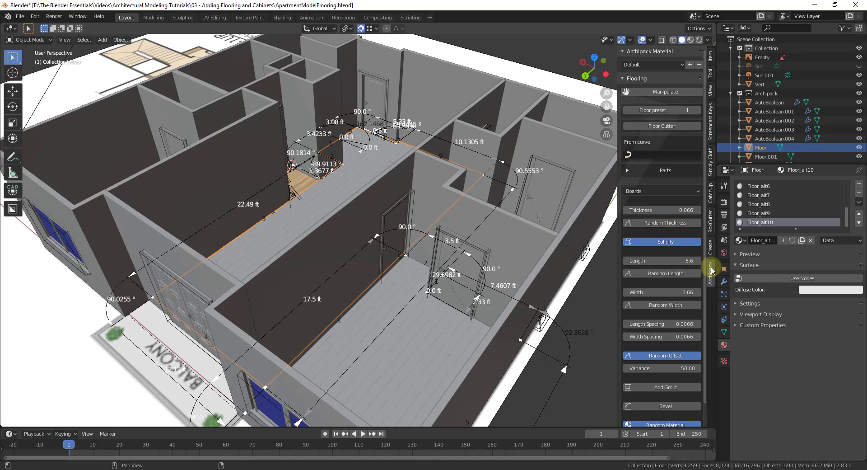
click(384, 356)
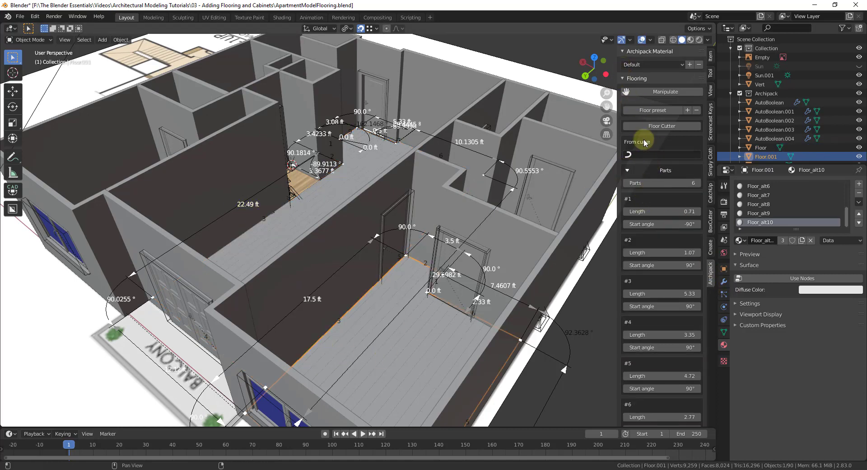
Step: Collapse the master bedroom floor's outline part settings and change its pattern to Square Parquet
click(628, 172)
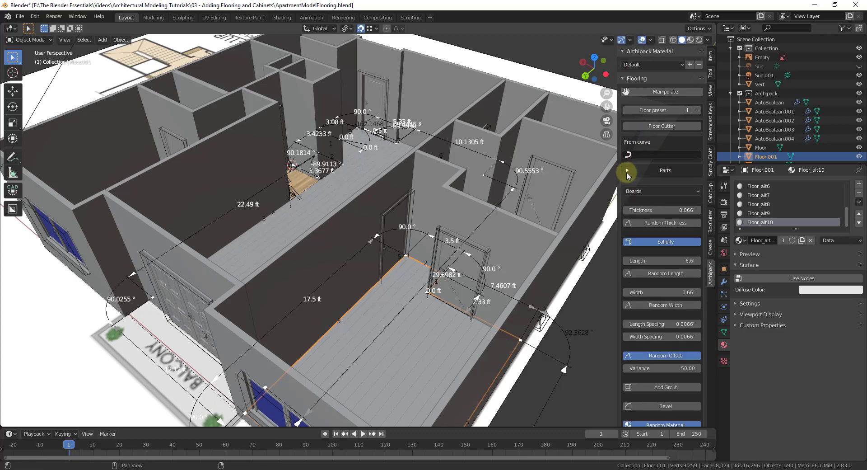
click(644, 192)
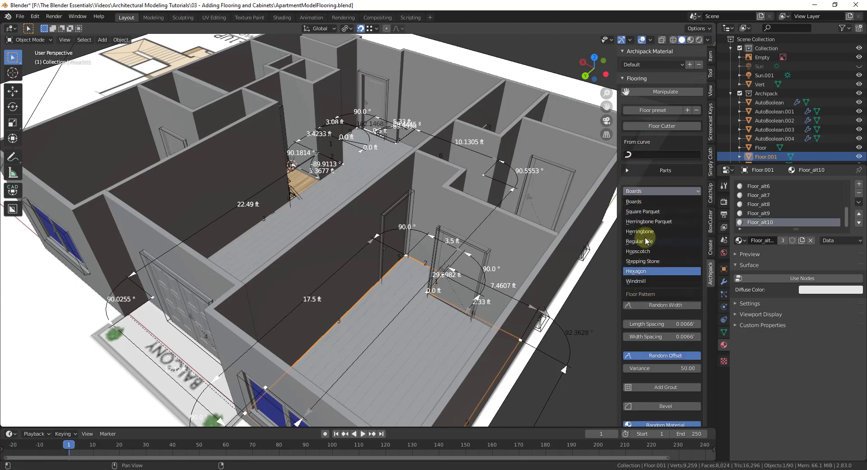
click(643, 212)
middle_drag(432, 358, 243, 320)
scroll(243, 320, down, 4)
scroll(413, 302, up, 4)
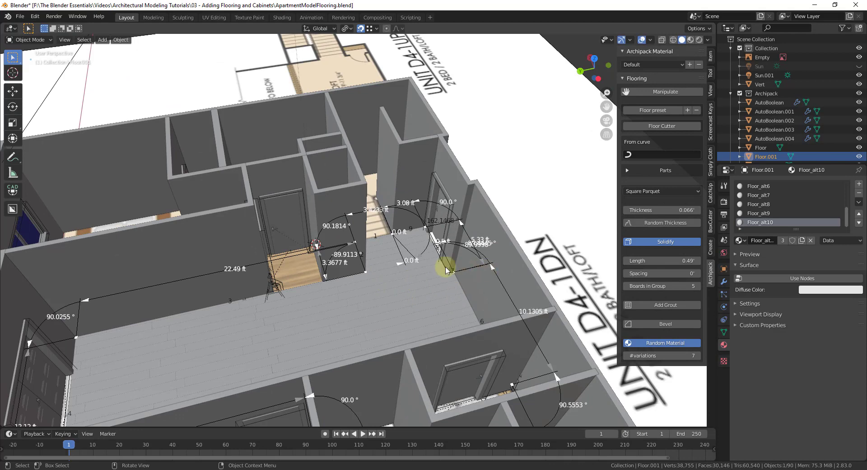
Step: Select the living-area floor and turn off its on-screen manipulation handles
click(408, 314)
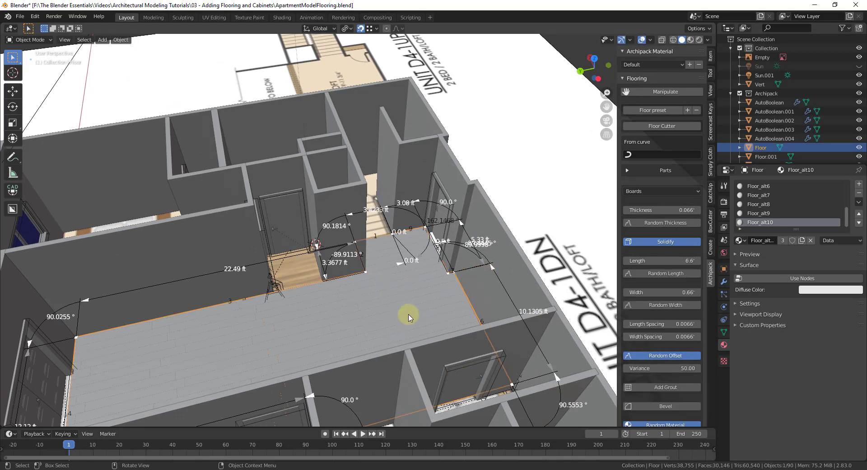
click(678, 92)
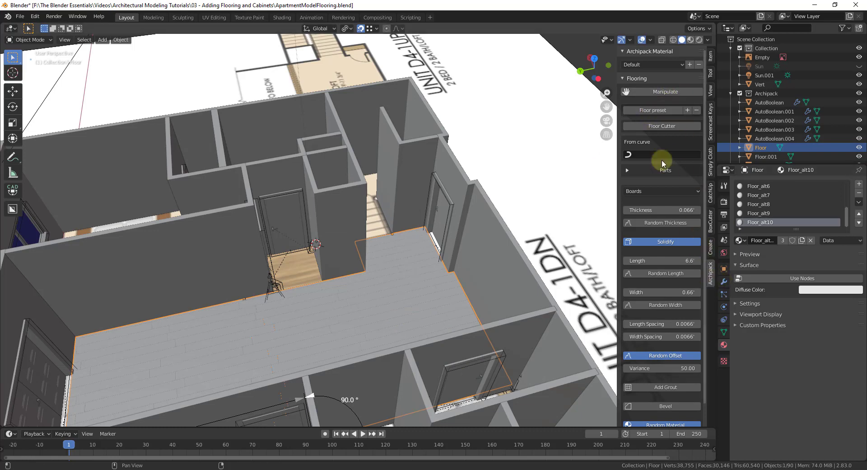
click(660, 92)
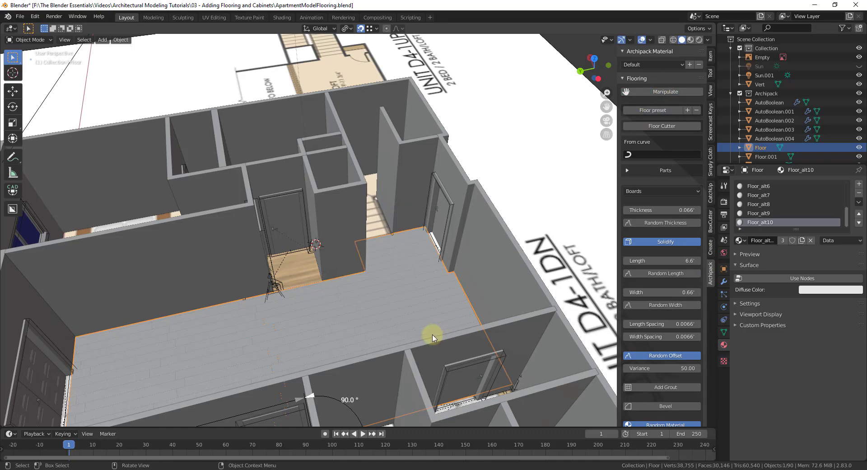
middle_drag(432, 333, 307, 293)
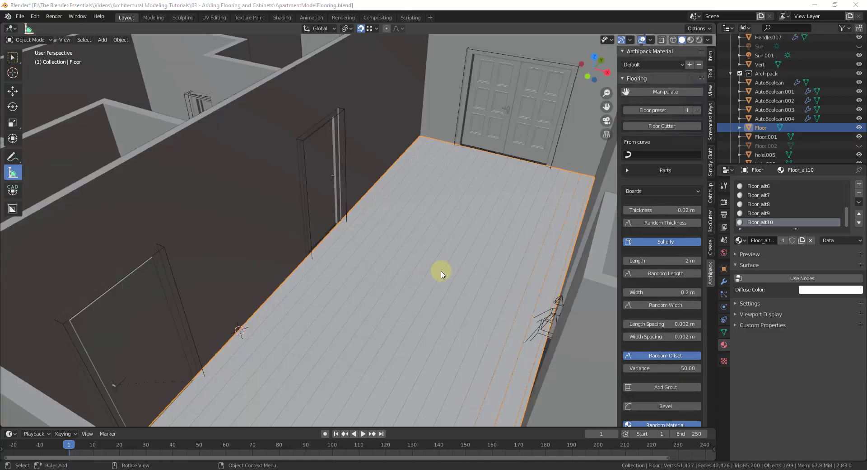
Step: Return to the Select Box tool and give the living-area floor's Floor_alt2 material a light peach diffuse color
scroll(442, 273, down, 5)
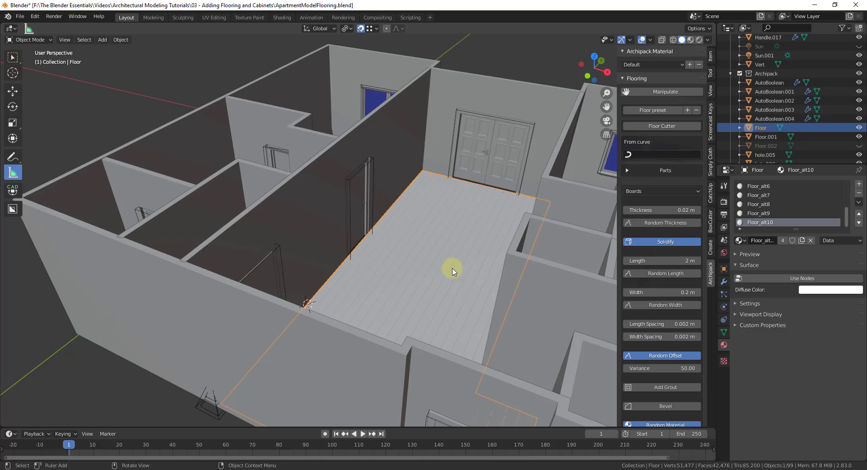
drag(453, 271, 475, 250)
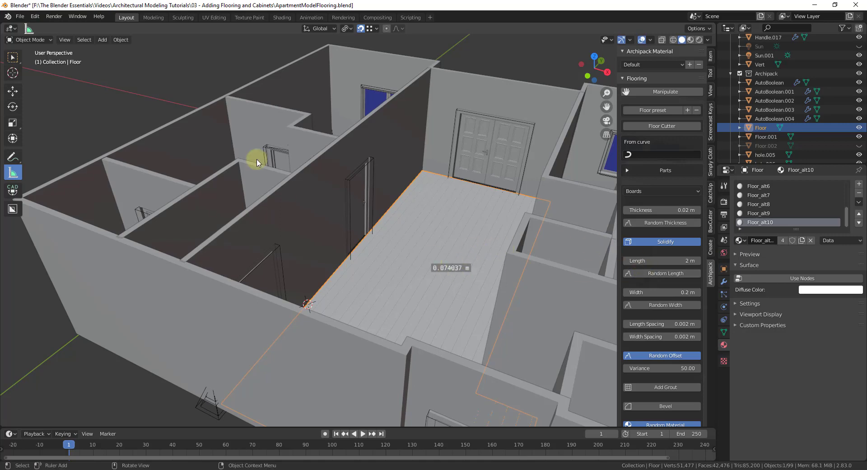
click(13, 57)
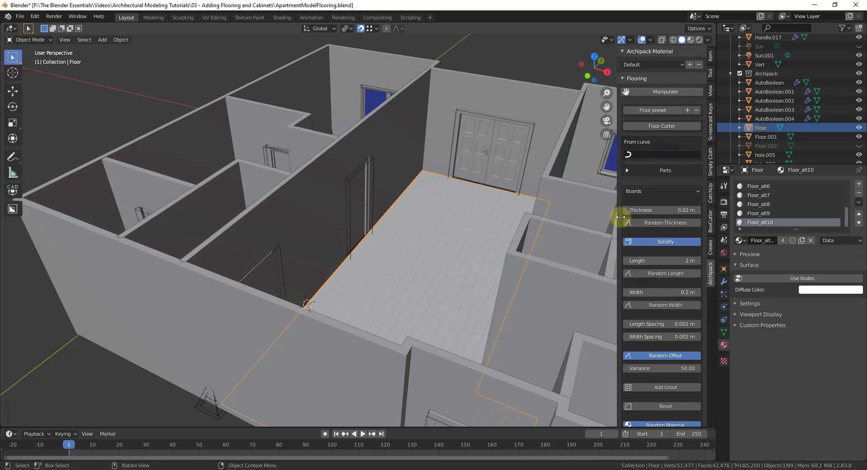
scroll(769, 208, up, 5)
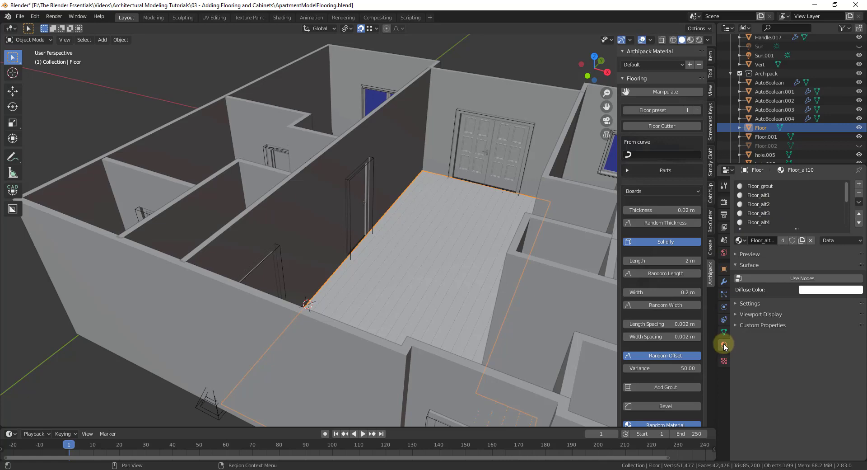
click(758, 202)
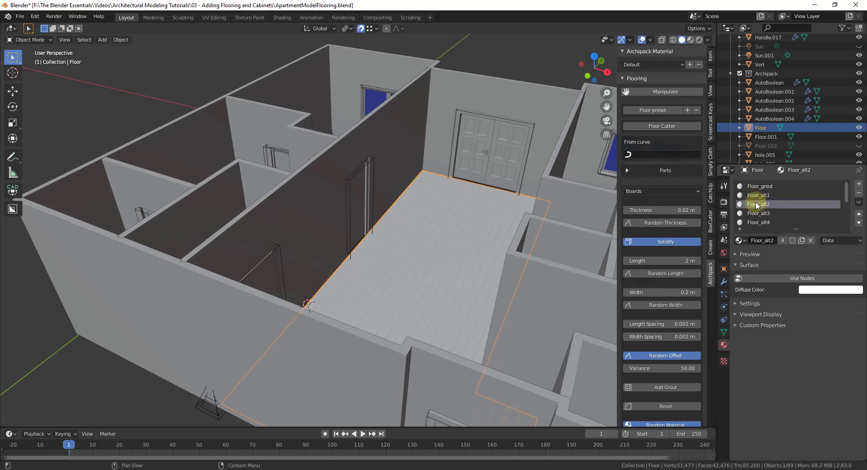
scroll(412, 294, up, 3)
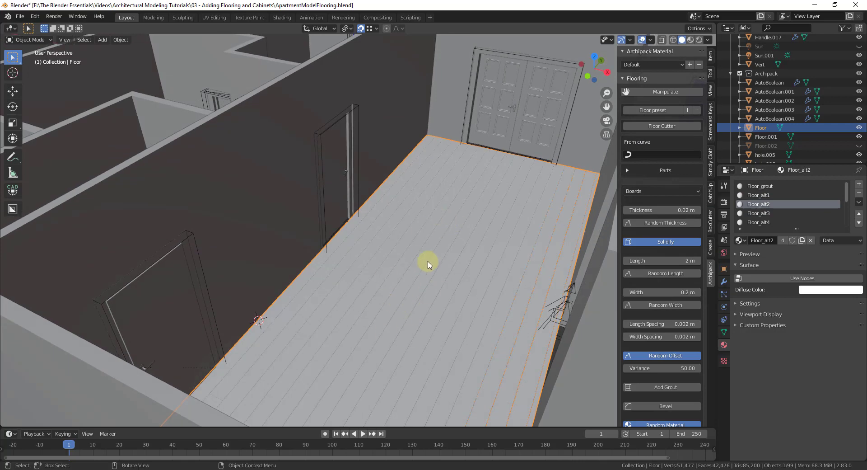
click(824, 290)
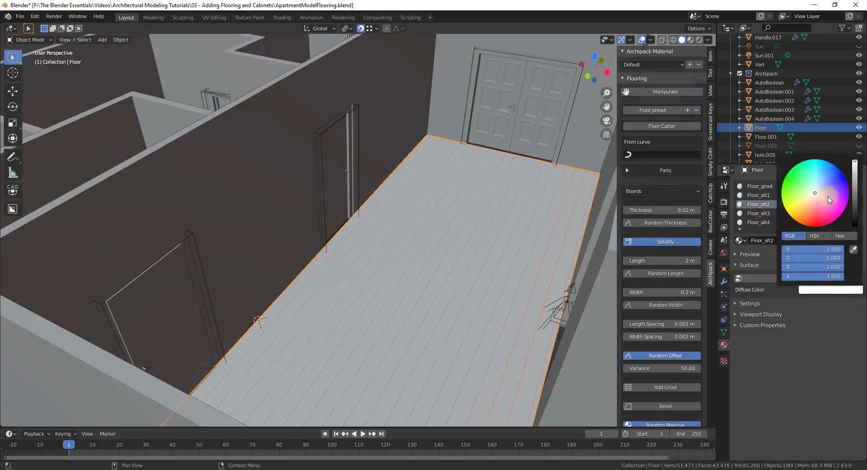
click(816, 198)
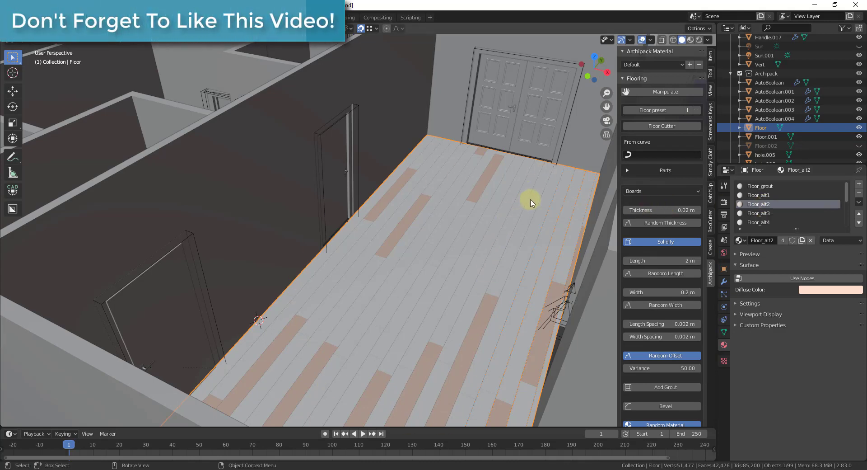
Step: Look through the Archipack floor preset thumbnails and close them without adding a floor
click(275, 114)
key(shift+a)
mouse_move(272, 99)
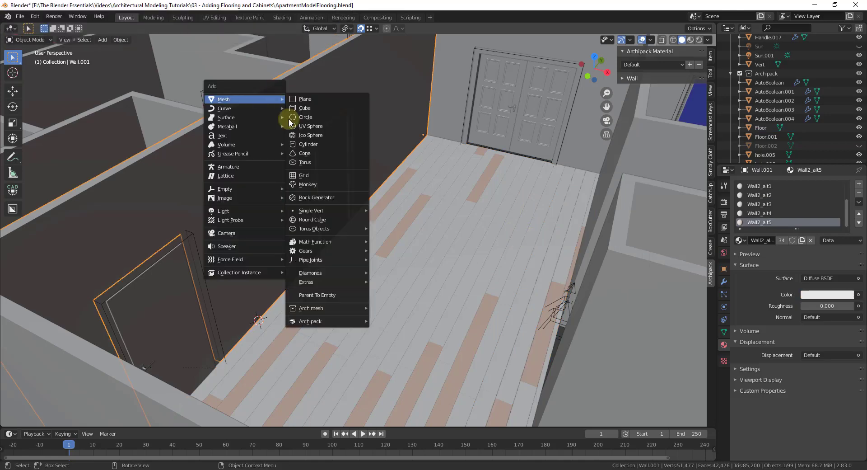
mouse_move(331, 321)
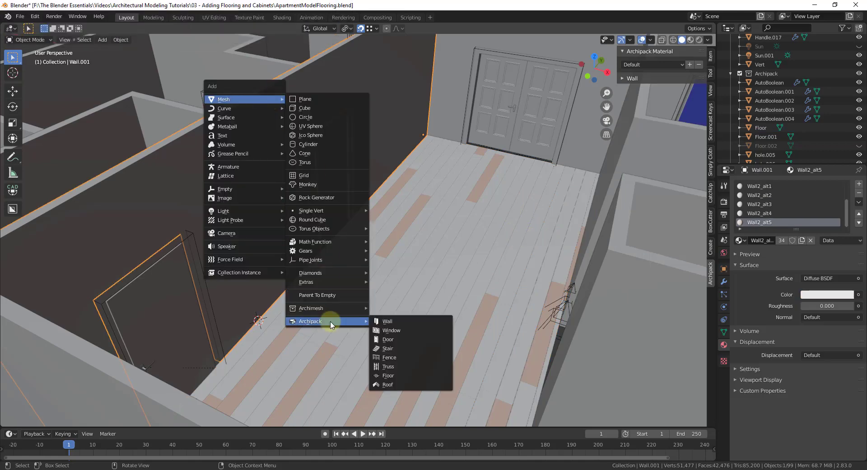
click(397, 376)
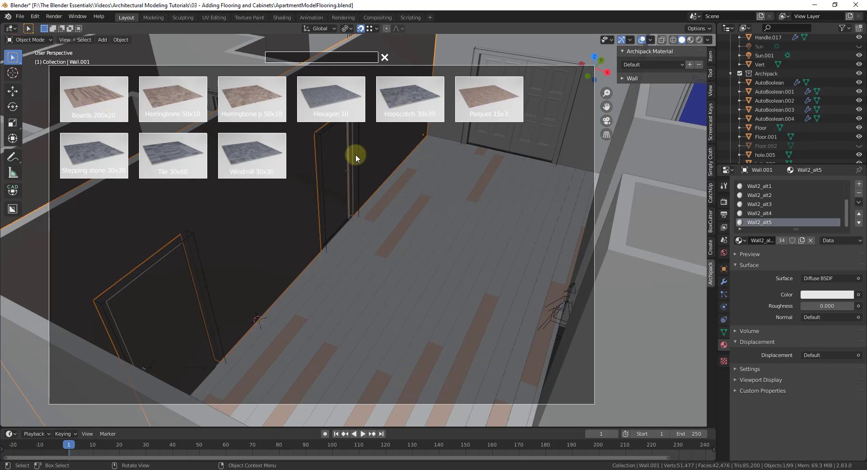
right_click(597, 148)
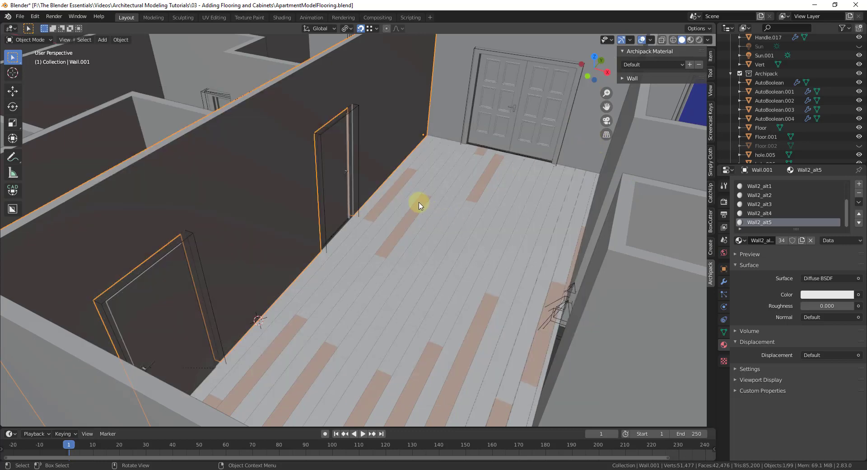
Step: Review the Archipack add-on's material library path in the preferences and look through its Plugins folder for the material library files
click(34, 17)
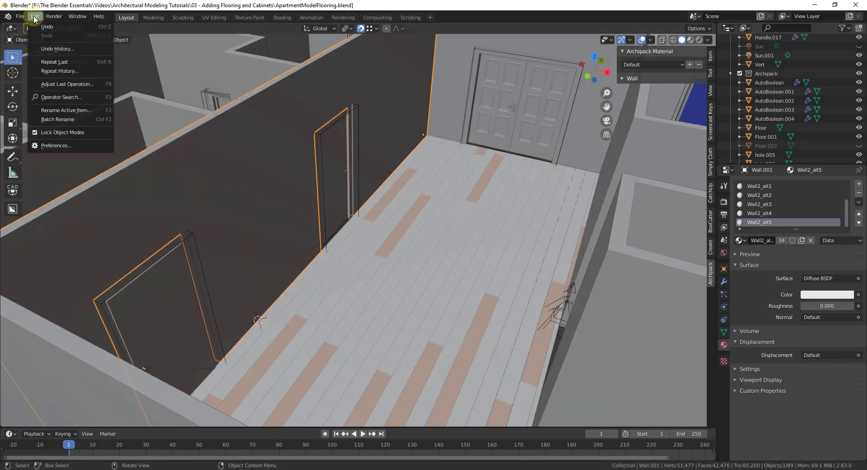
click(61, 145)
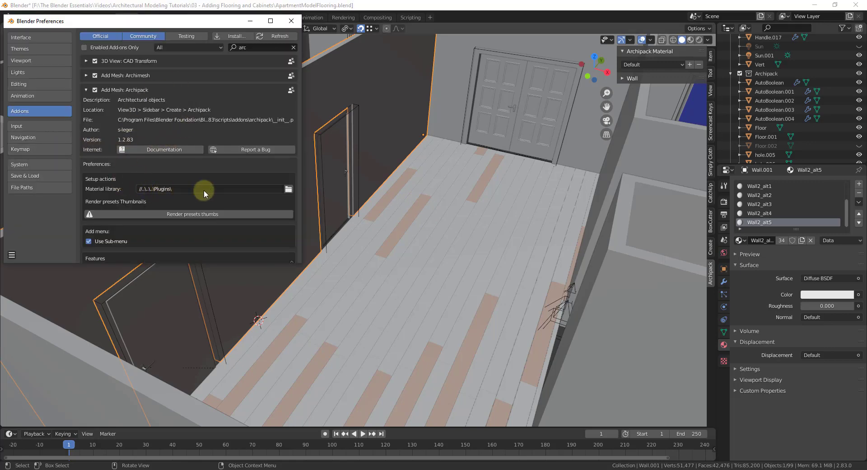
click(289, 189)
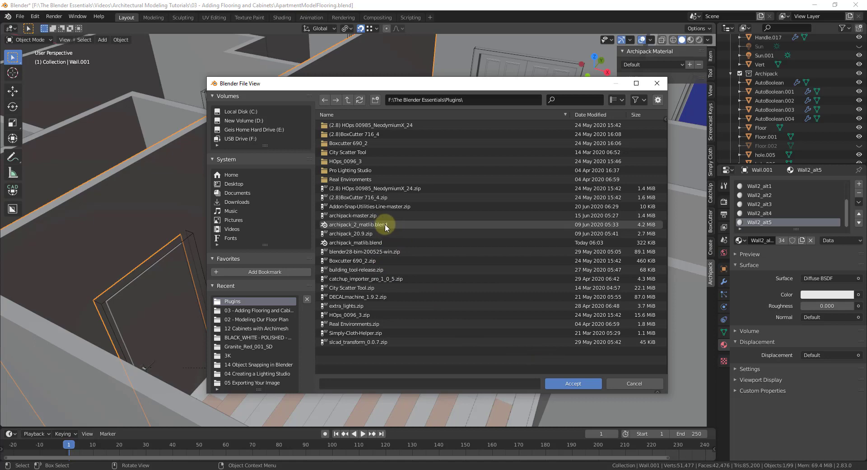
click(638, 383)
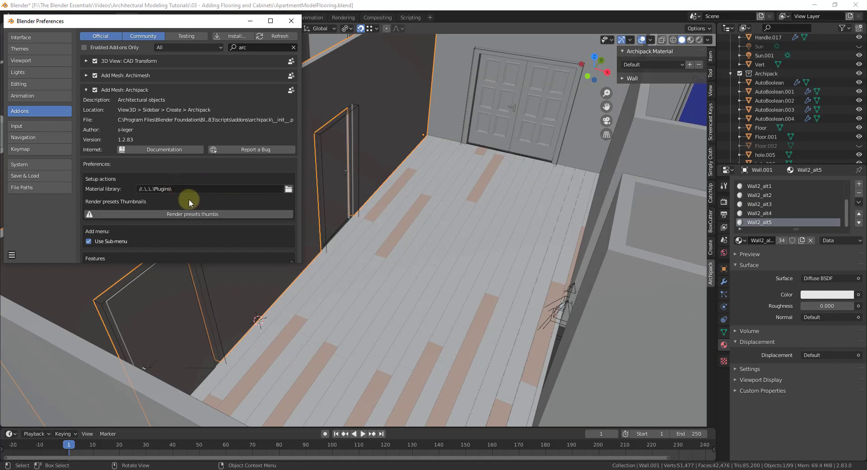
click(291, 21)
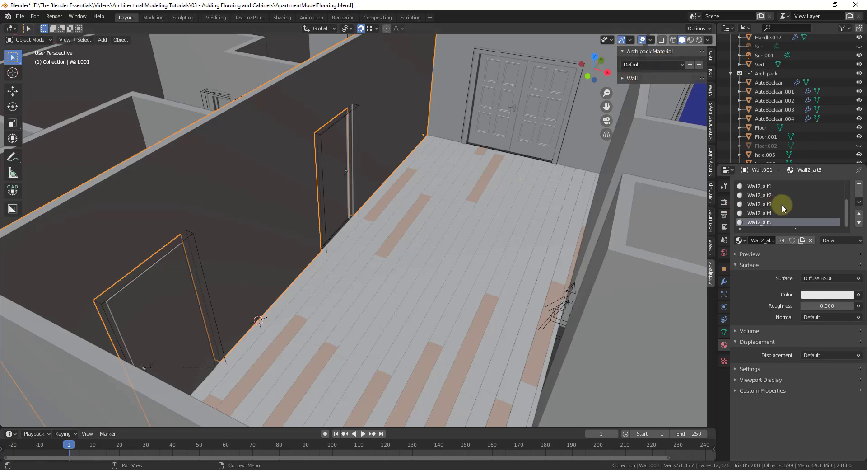
Step: Select the living-area floor and set its Floor_alt3 material's diffuse color to a muted brown, about R 0.458, G 0.342, B 0.320
scroll(782, 205, up, 2)
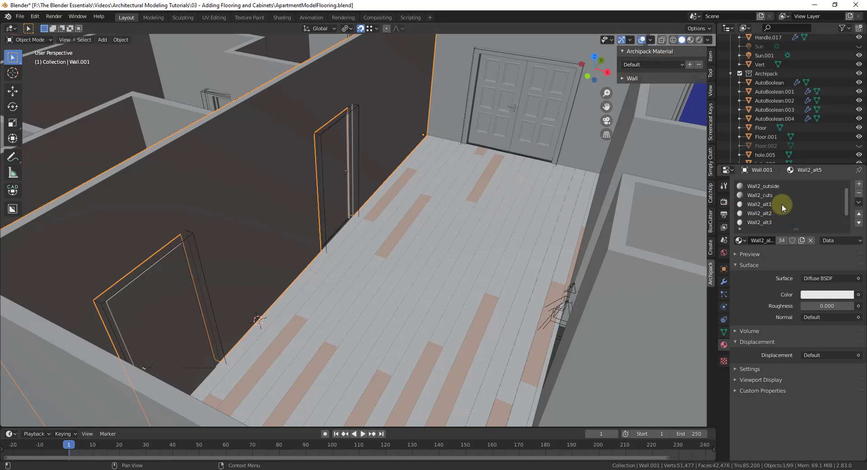
click(541, 226)
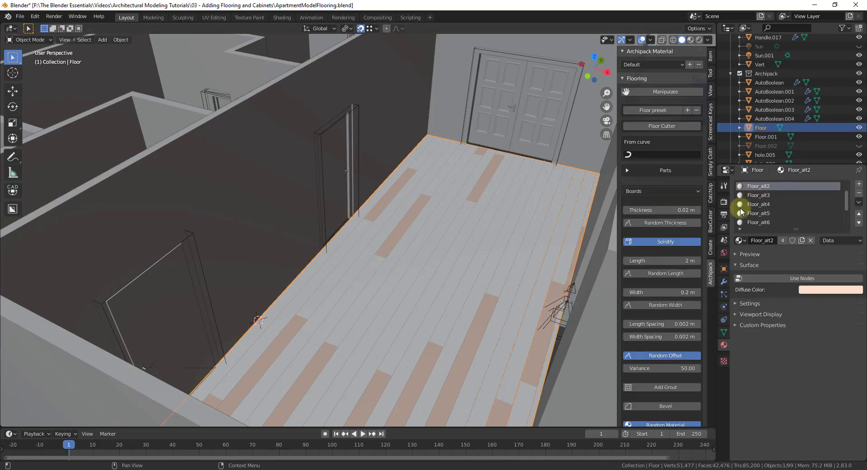
click(751, 195)
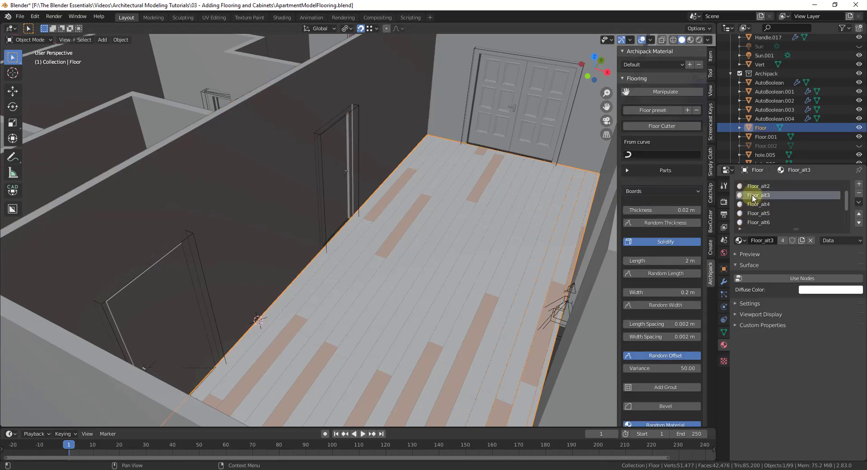
click(810, 291)
drag(820, 204, 807, 195)
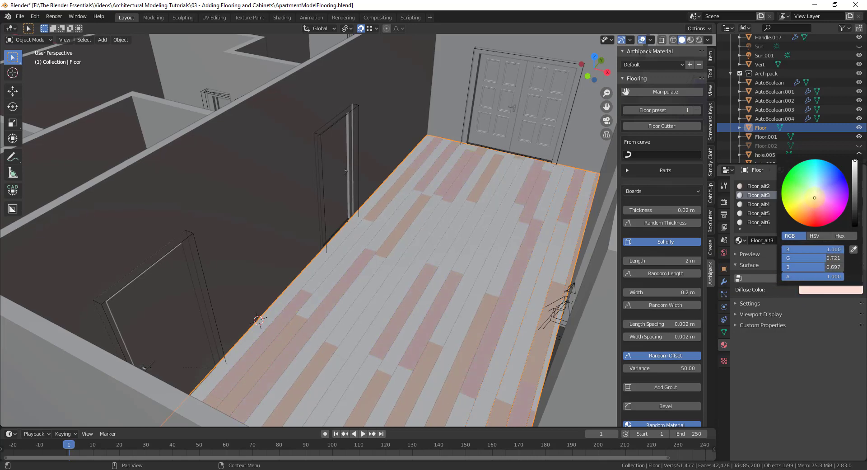
drag(854, 175, 855, 179)
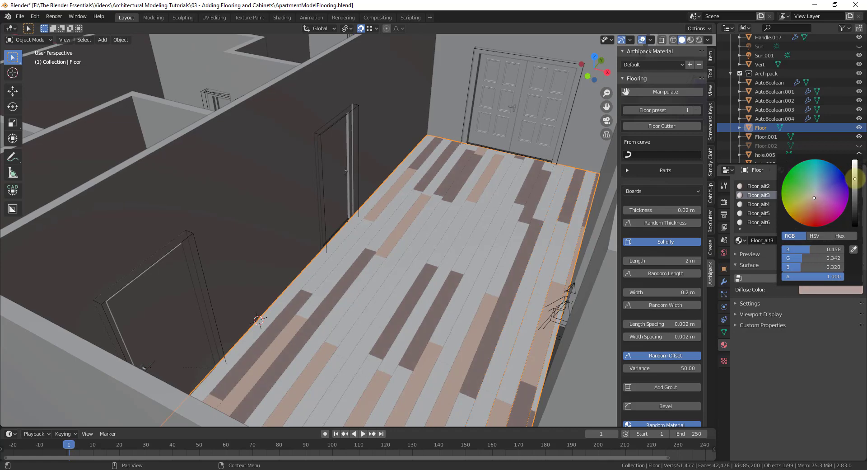